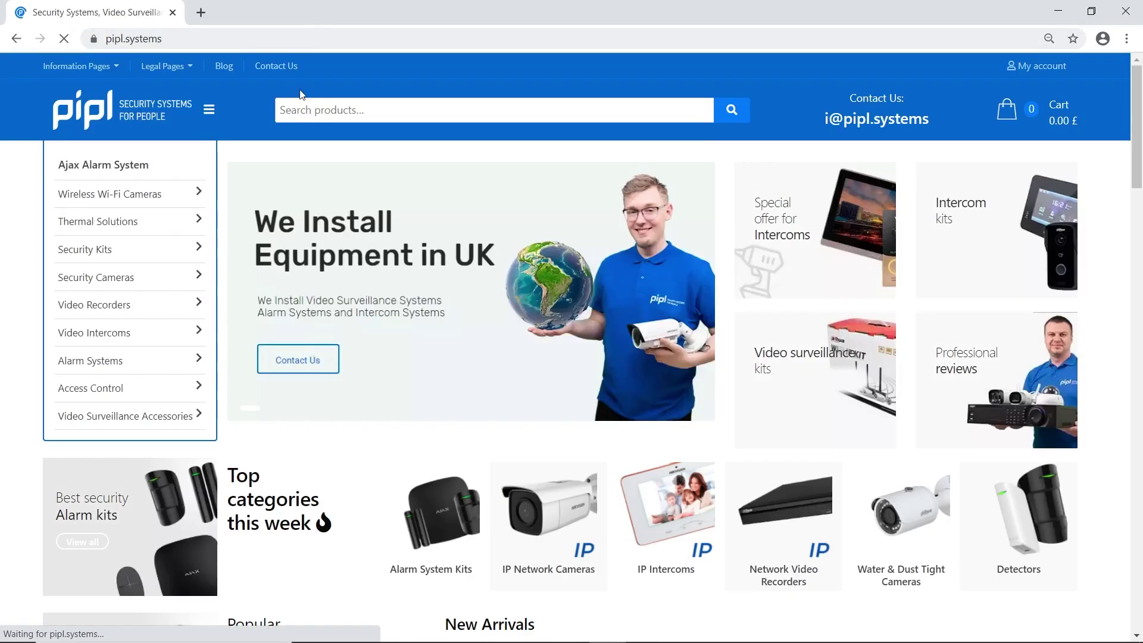
Step: Search the pipl.systems shop for 'security system' and browse the results
left_click(344, 110)
type("security system")
key("Return")
scroll(768, 173, "down", 10)
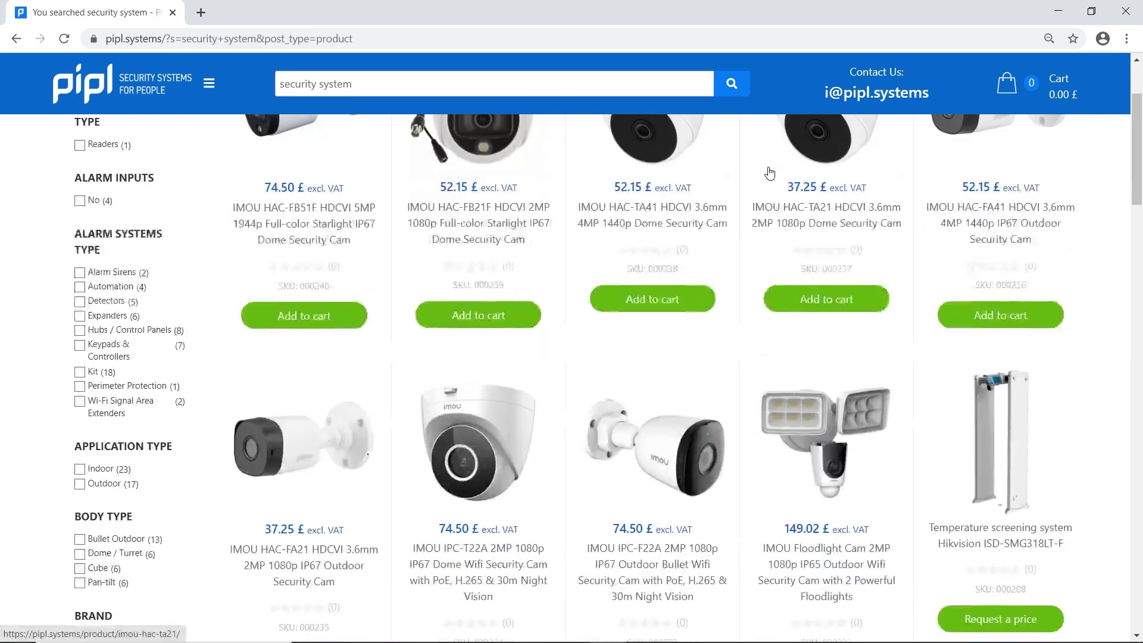
scroll(679, 350, "down", 4)
Step: Add both IMOU Cell Pro kits to the cart and open the Ajax Transmitter product page
left_click(475, 431)
left_click(285, 431)
left_click(668, 417)
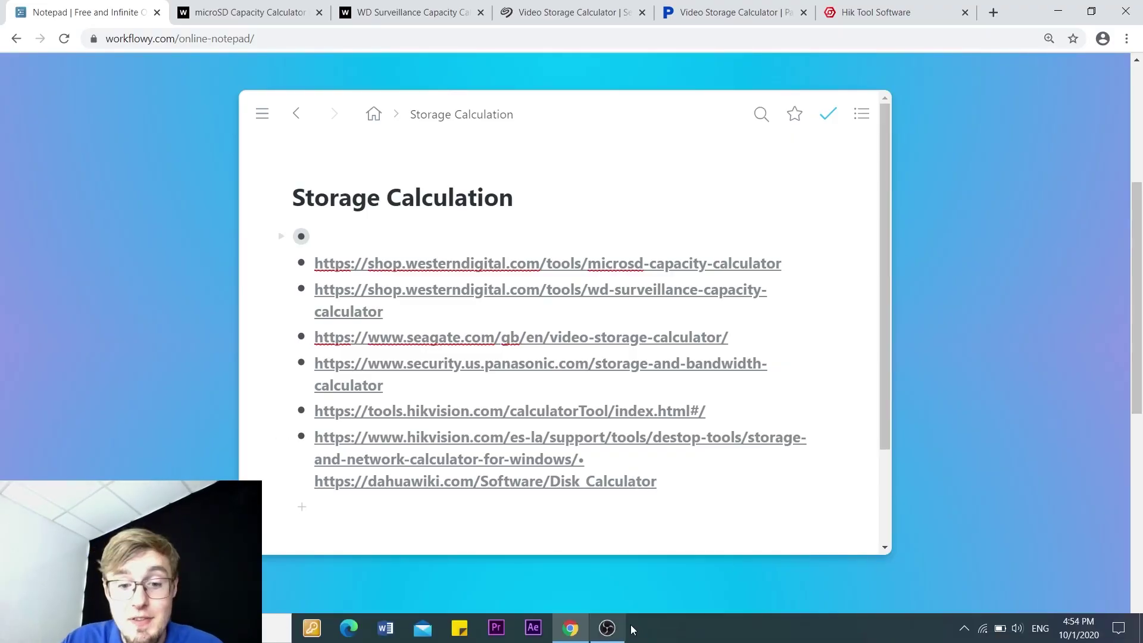
Step: Cycle through the microSD, surveillance and Hik Tool tabs, then return to the calculator links note
key("ctrl+Tab")
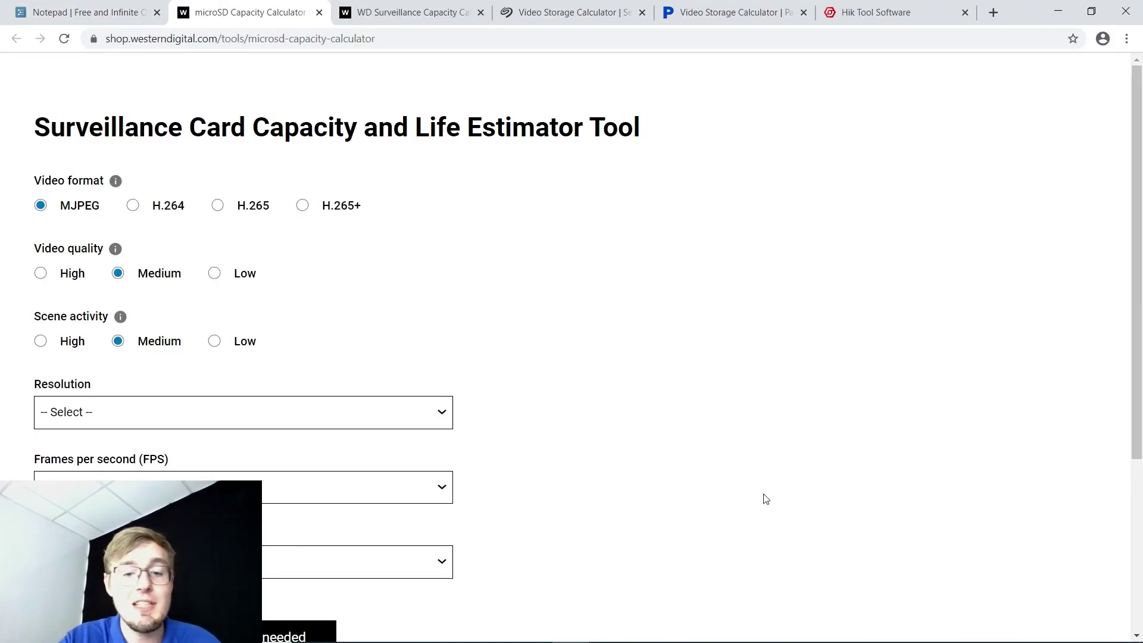
key("ctrl+Tab")
key("ctrl+Tab")
key("ctrl+Tab")
key("ctrl+Tab")
key("ctrl+Tab")
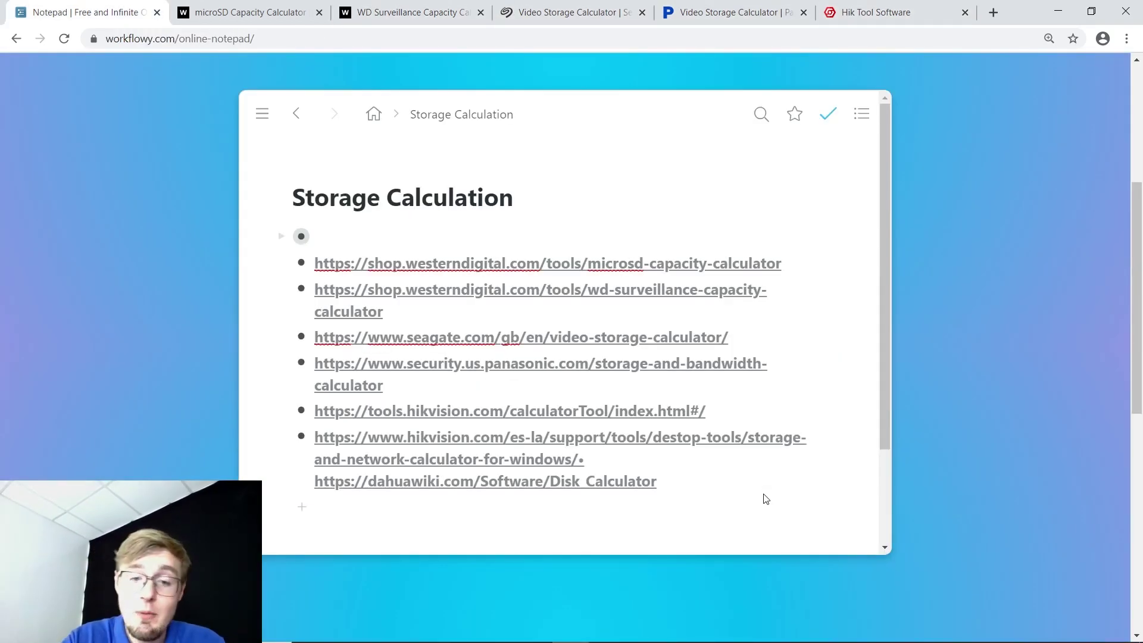
mouse_move(740, 635)
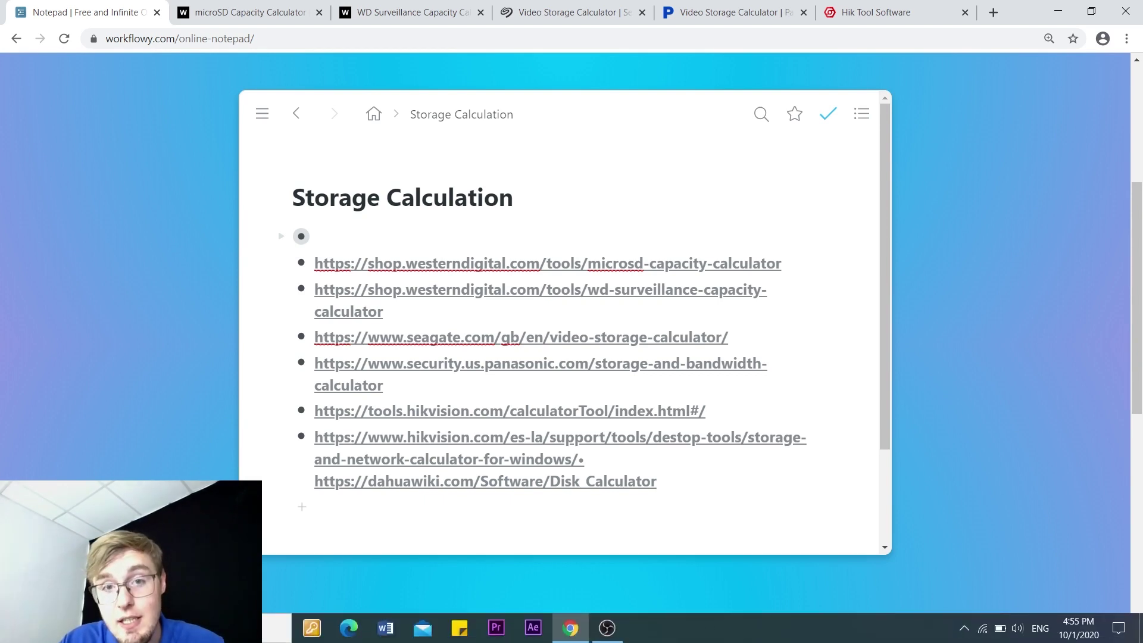
key("ctrl+shift+Tab")
key("ctrl+Tab")
scroll(596, 369, "down", 2)
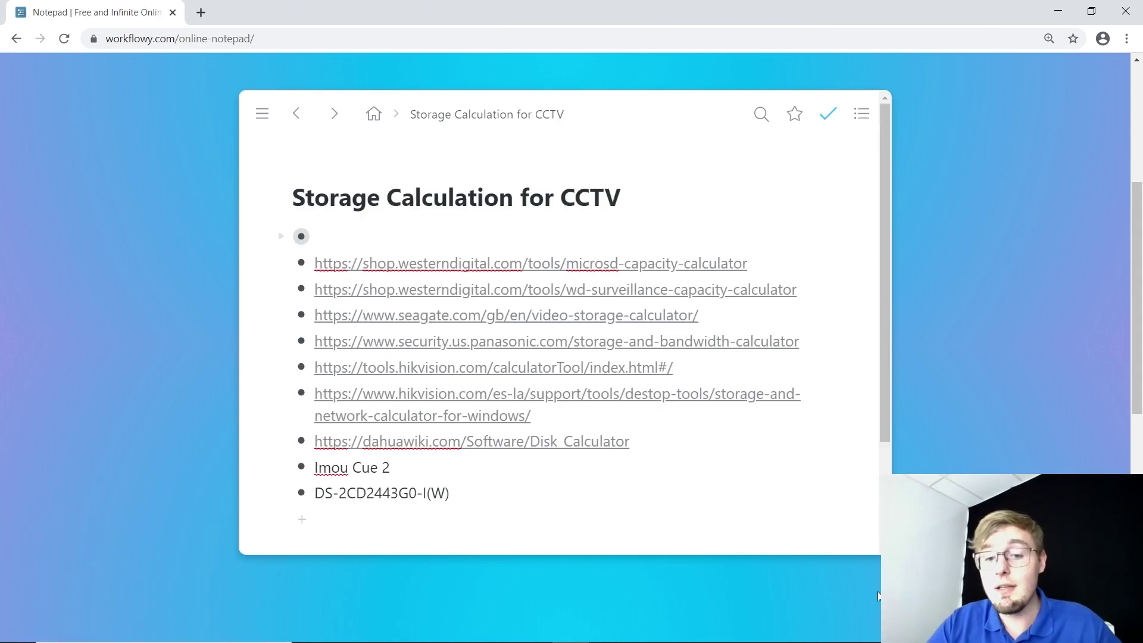
mouse_move(871, 632)
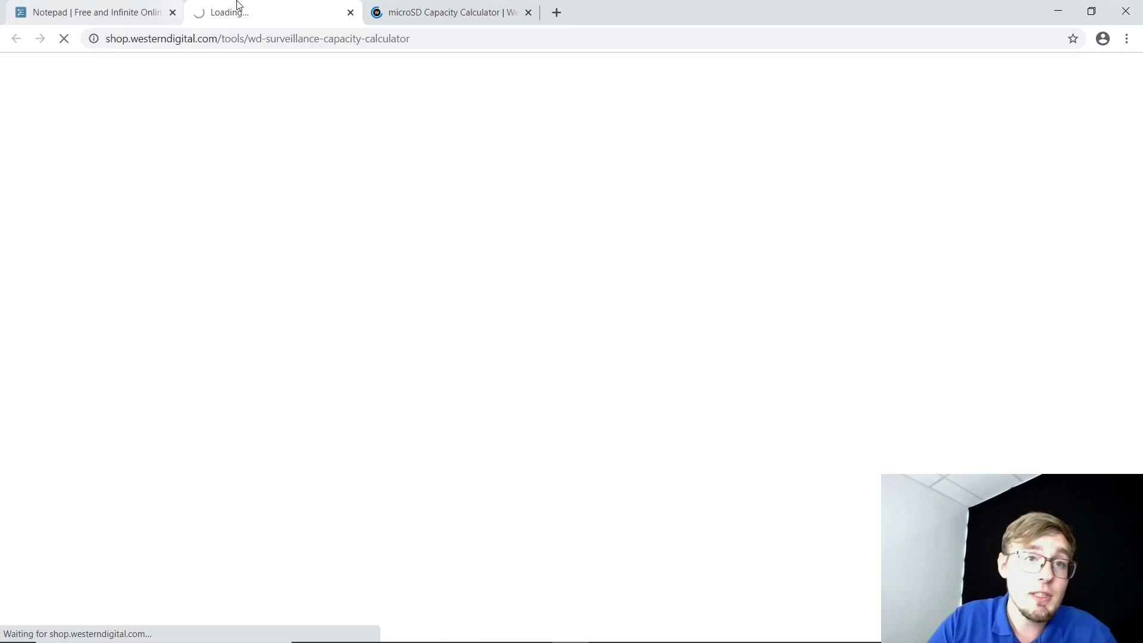
Step: Move the microSD calculator tab ahead of the surveillance calculator and compare the two
left_click(460, 11)
left_click_drag(460, 11, 350, 8)
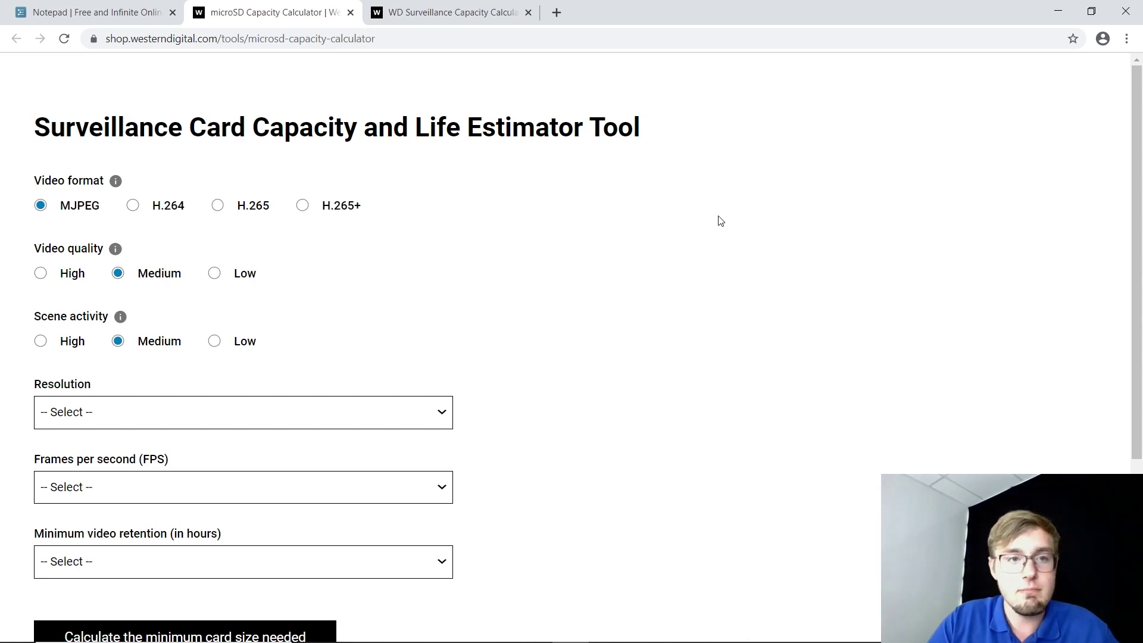
key("ctrl+Tab")
key("ctrl+shift+Tab")
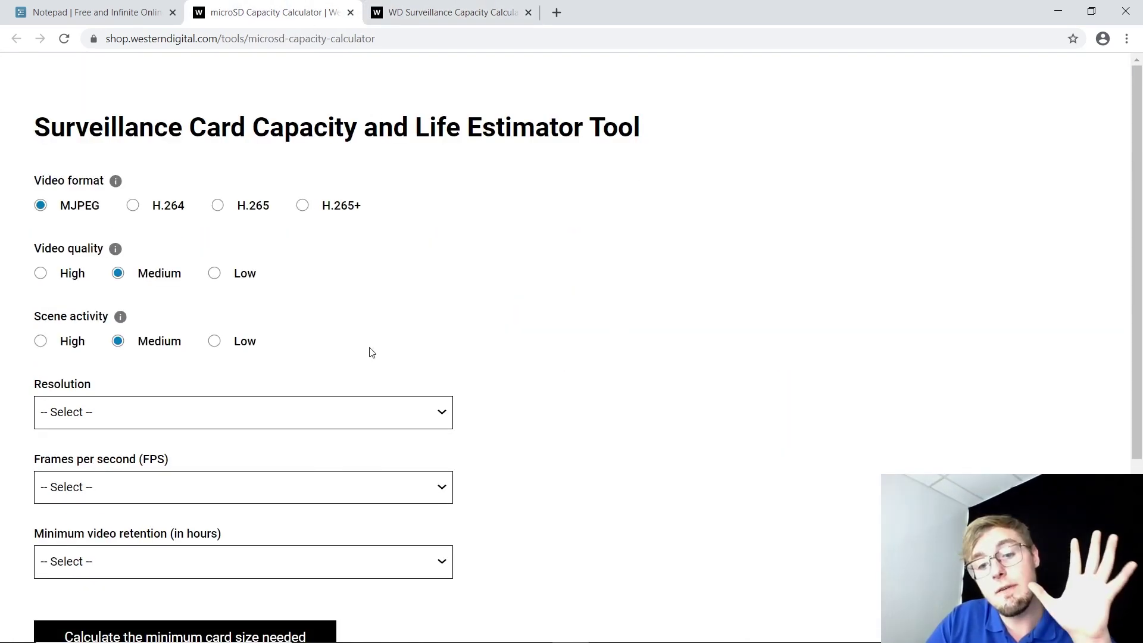
mouse_move(816, 641)
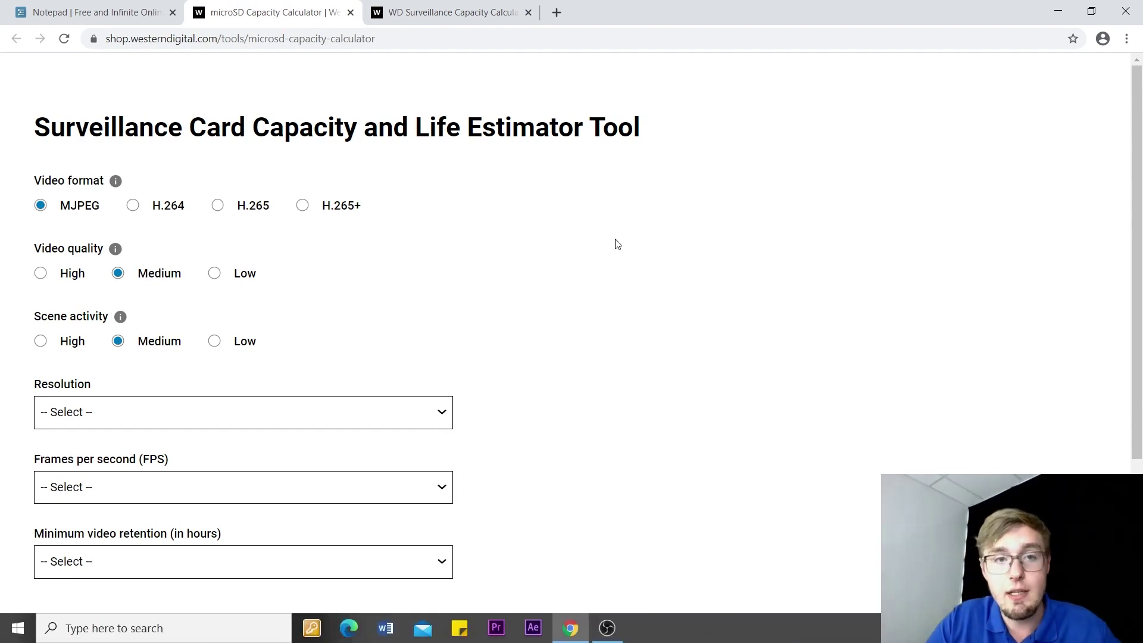
Step: Review the WD surveillance storage estimator, then return to the CCTV storage notes
left_click(452, 11)
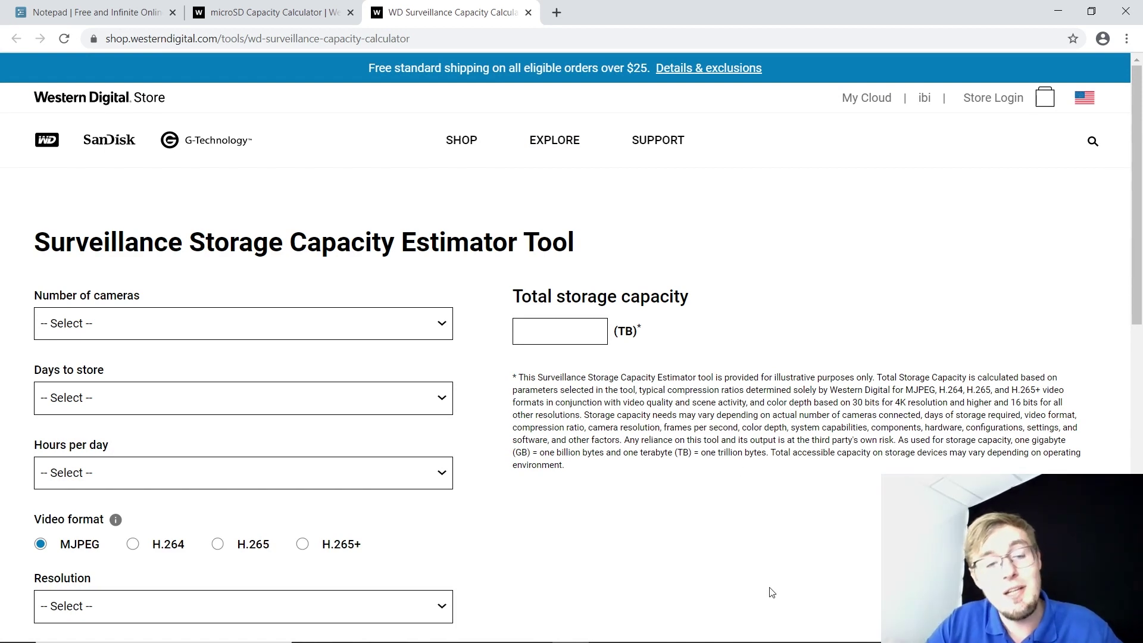
mouse_move(774, 642)
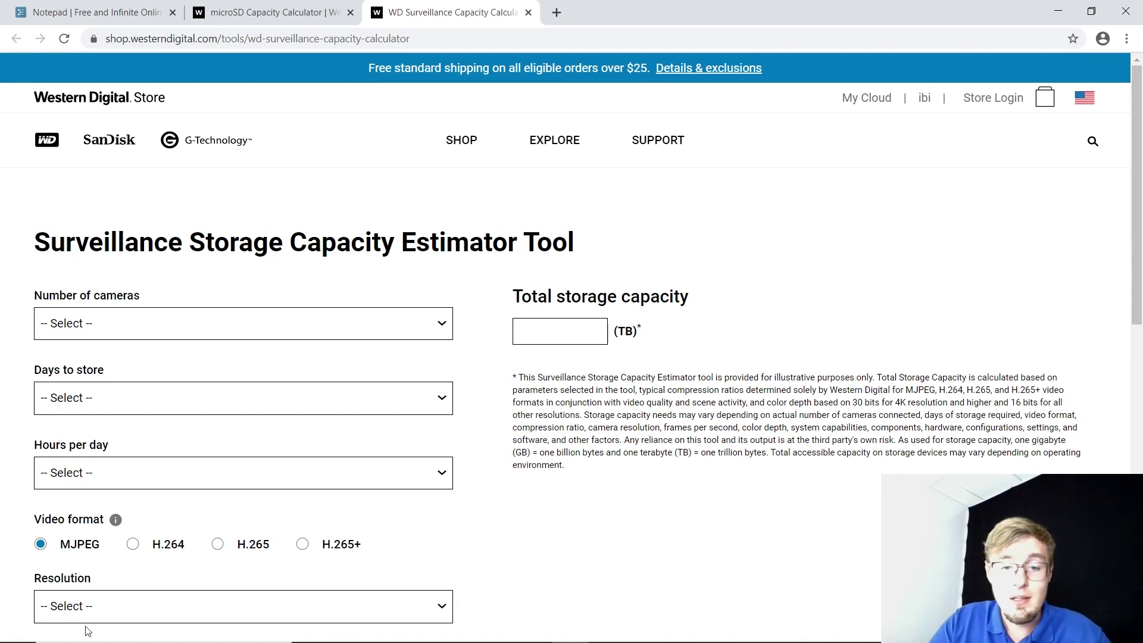
left_click(88, 7)
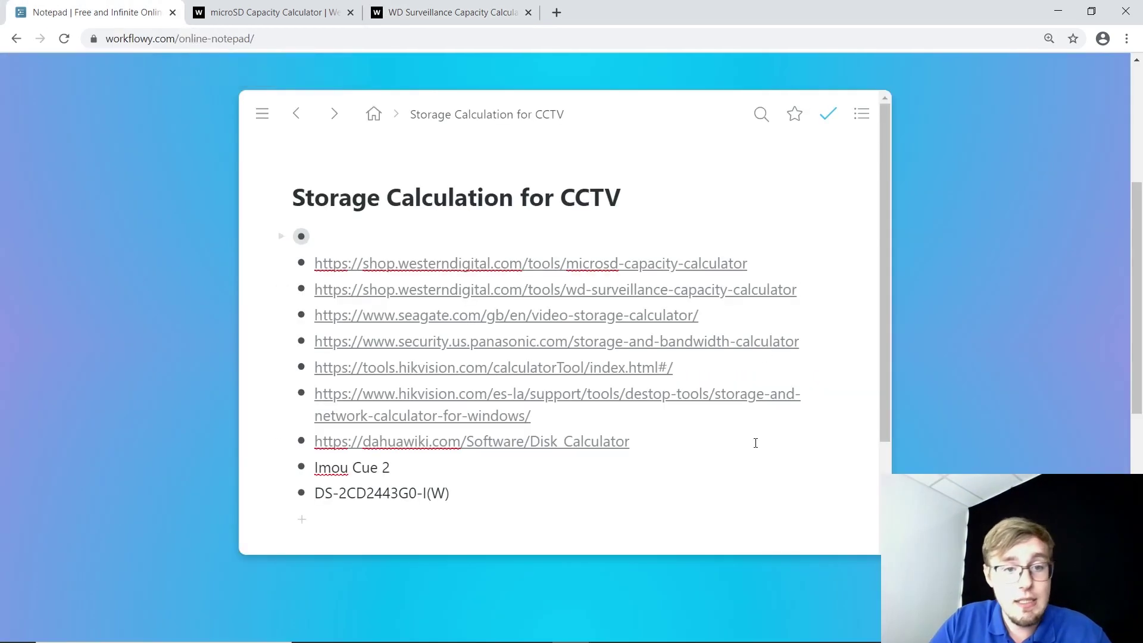
Step: Google the 'Imou Cue 2' model copied from the notes and open its official product page
triple_click(349, 471)
key("ctrl+c")
key("ctrl+t")
key("ctrl+v")
key("Return")
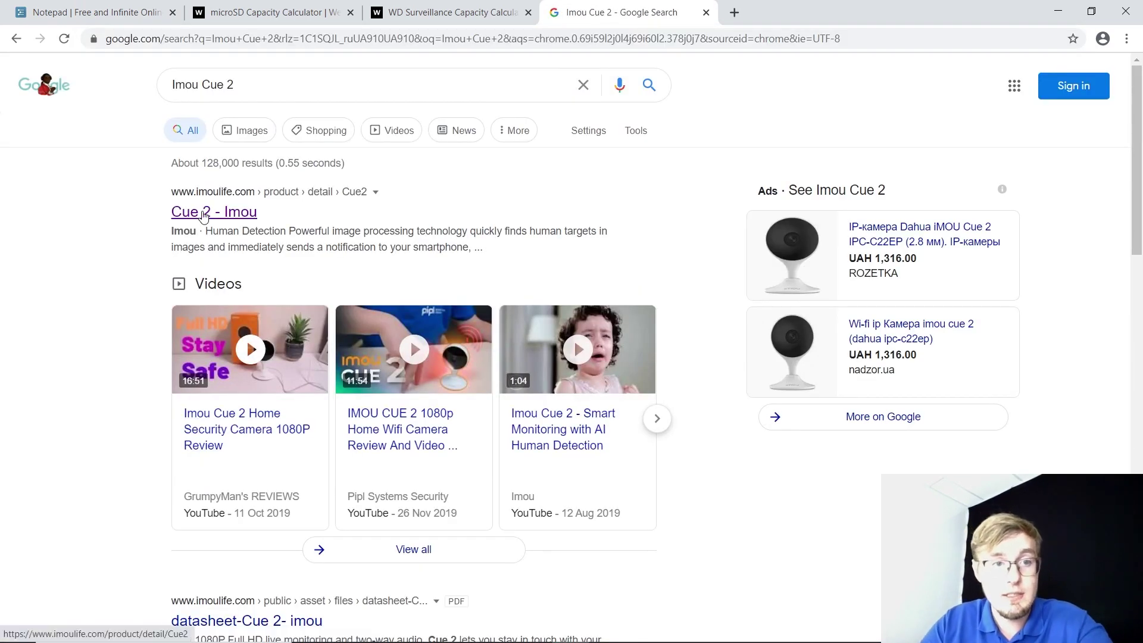
left_click(206, 213)
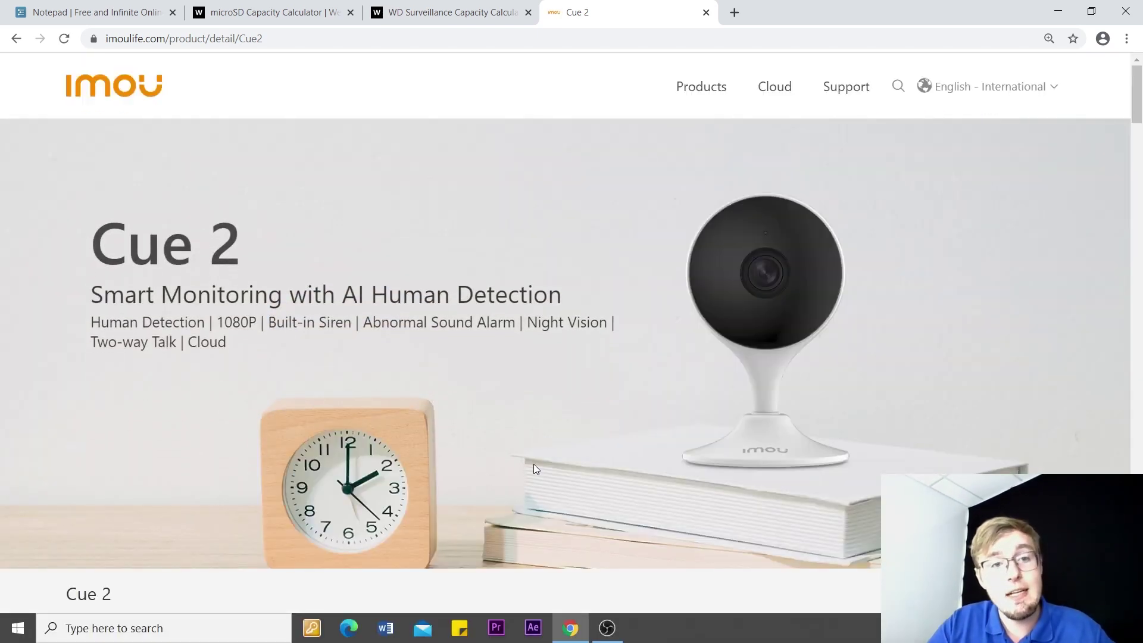
Step: Highlight the Cue 2's 2MP (1920 x 1080) resolution in its specifications
scroll(1084, 363, "down", 3)
left_click(1029, 446)
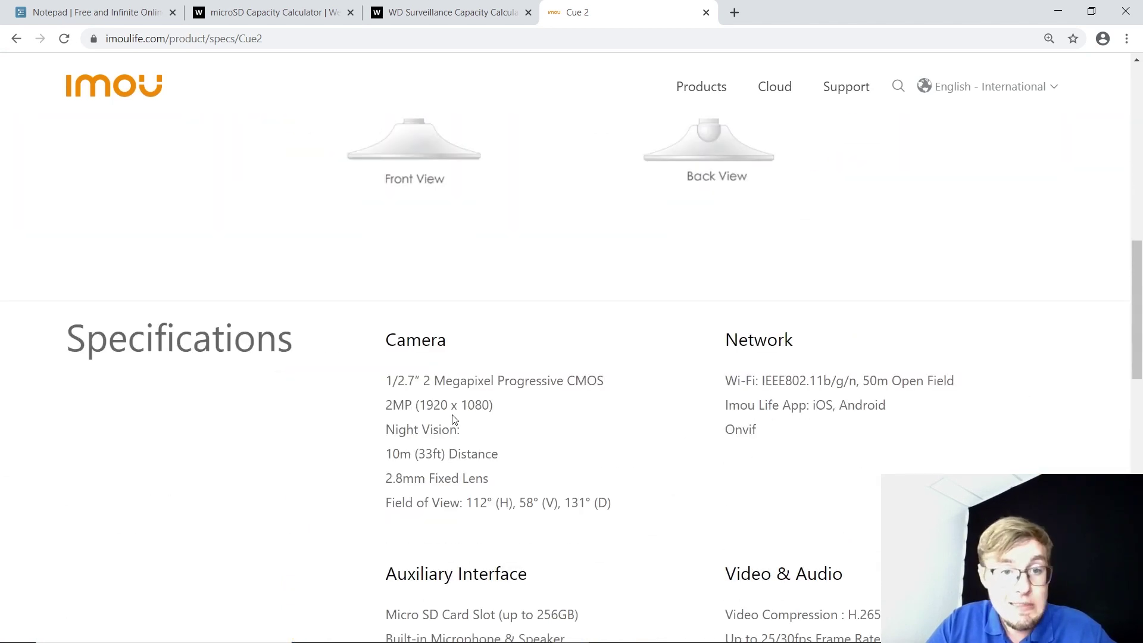
triple_click(454, 419)
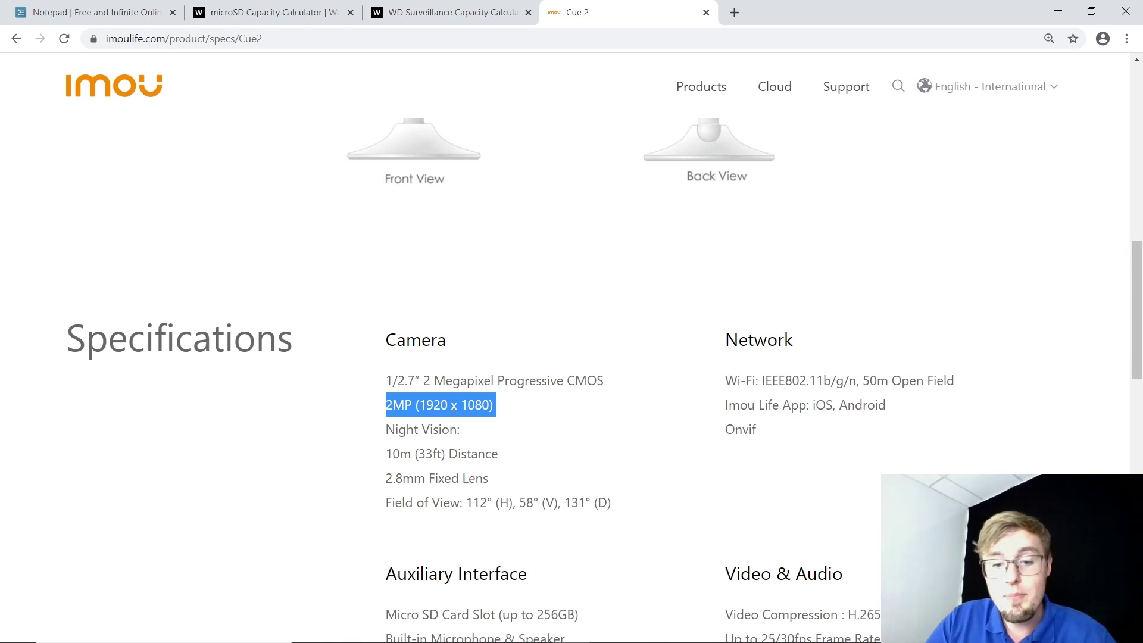
scroll(816, 441, "down", 2)
left_click_drag(880, 466, 884, 462)
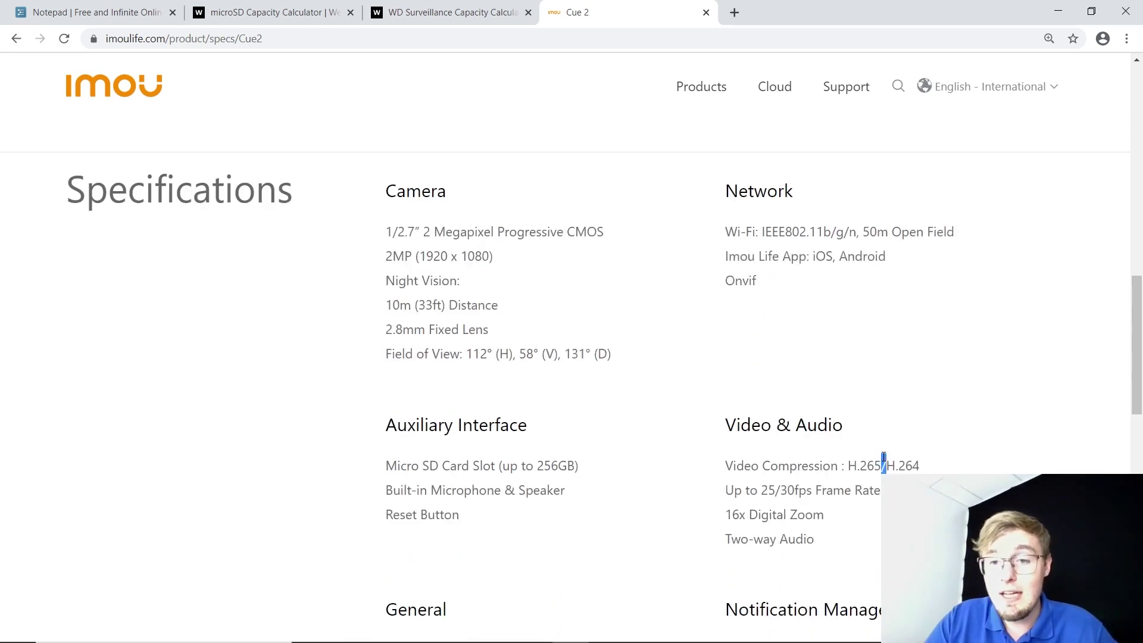
left_click(267, 4)
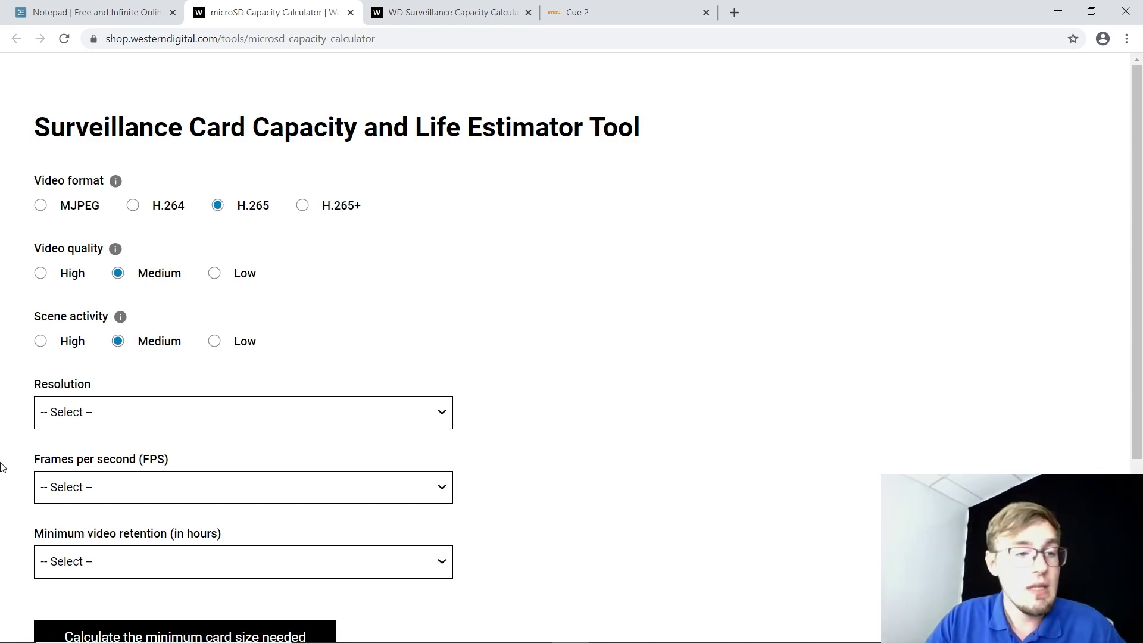
Step: Calculate the H.265 microSD card for 2MP, 24 fps, 168 hours (1 week): 128 GB minimum
scroll(477, 286, "down", 3)
left_click(123, 255)
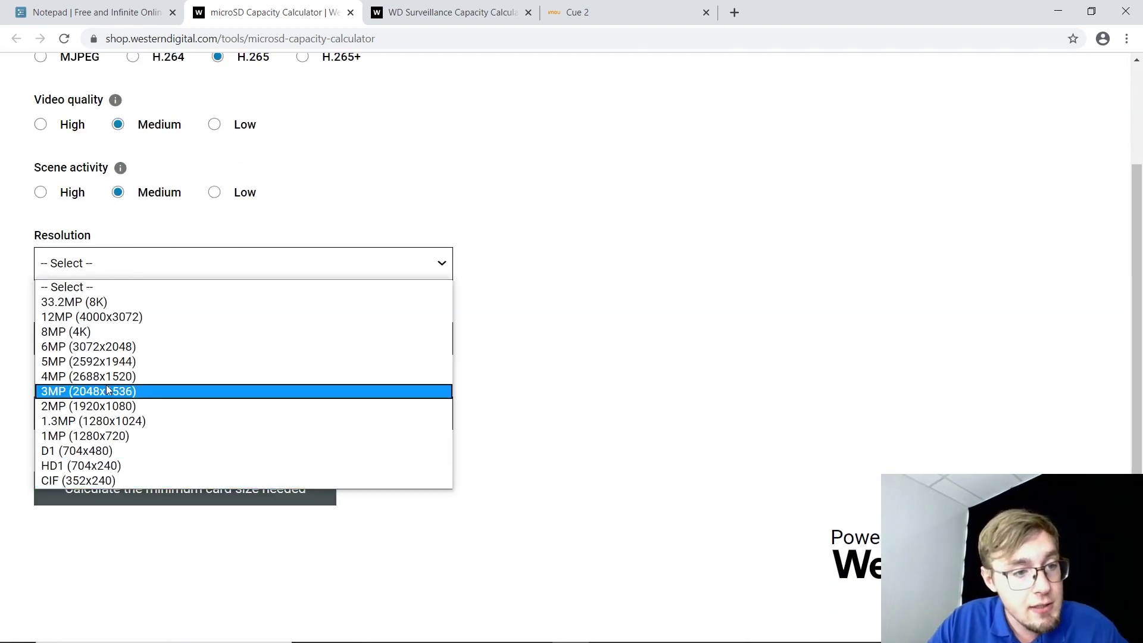
left_click(115, 406)
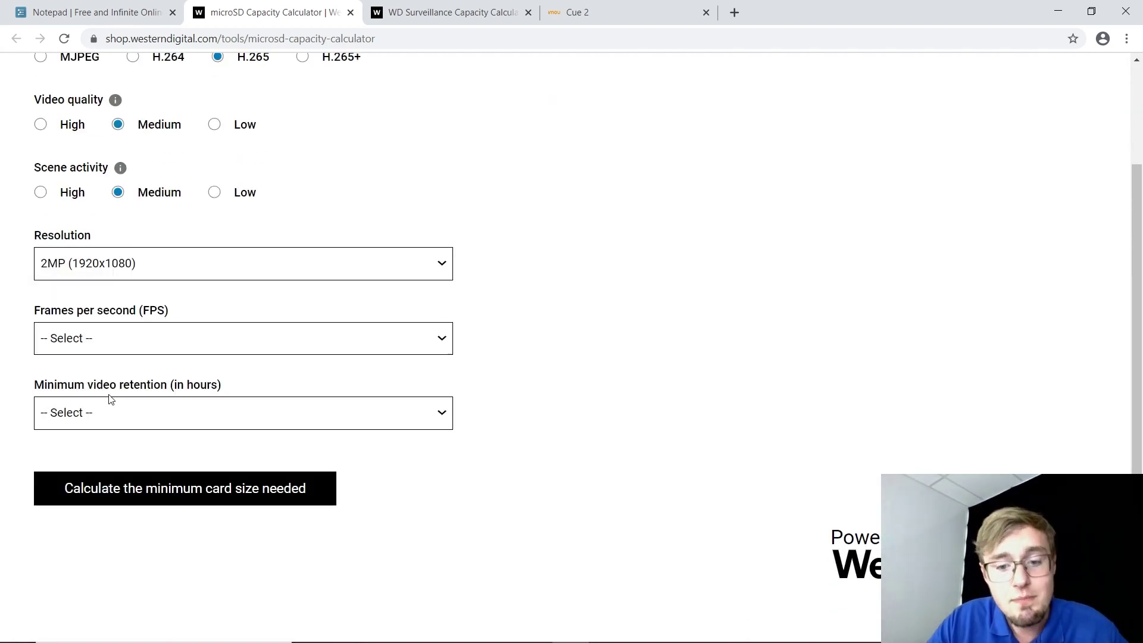
left_click(141, 334)
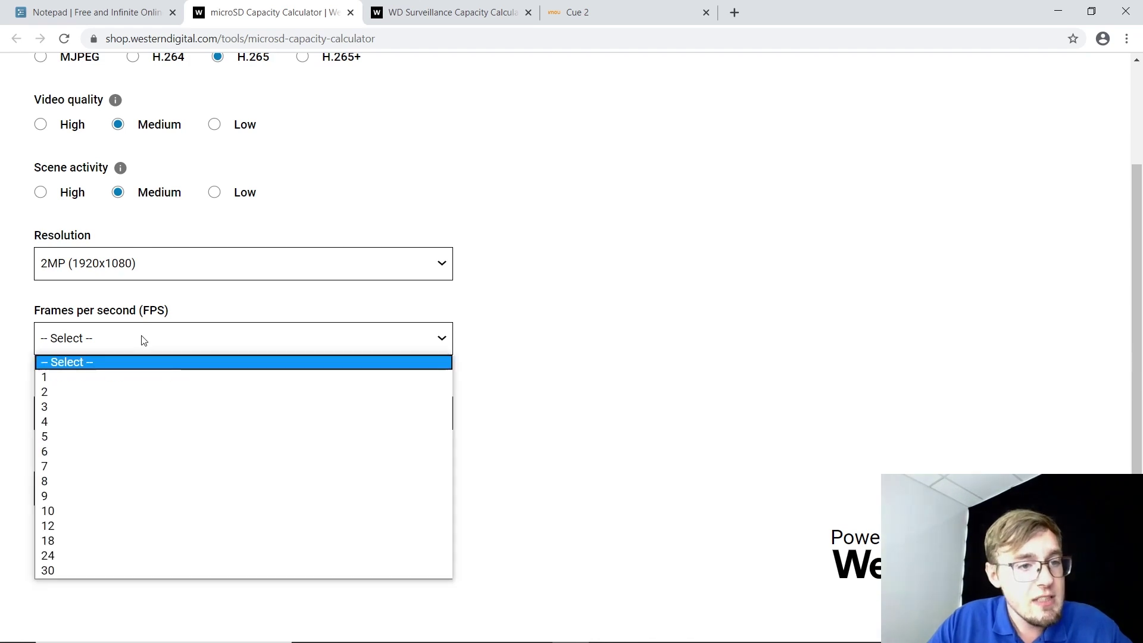
left_click(78, 555)
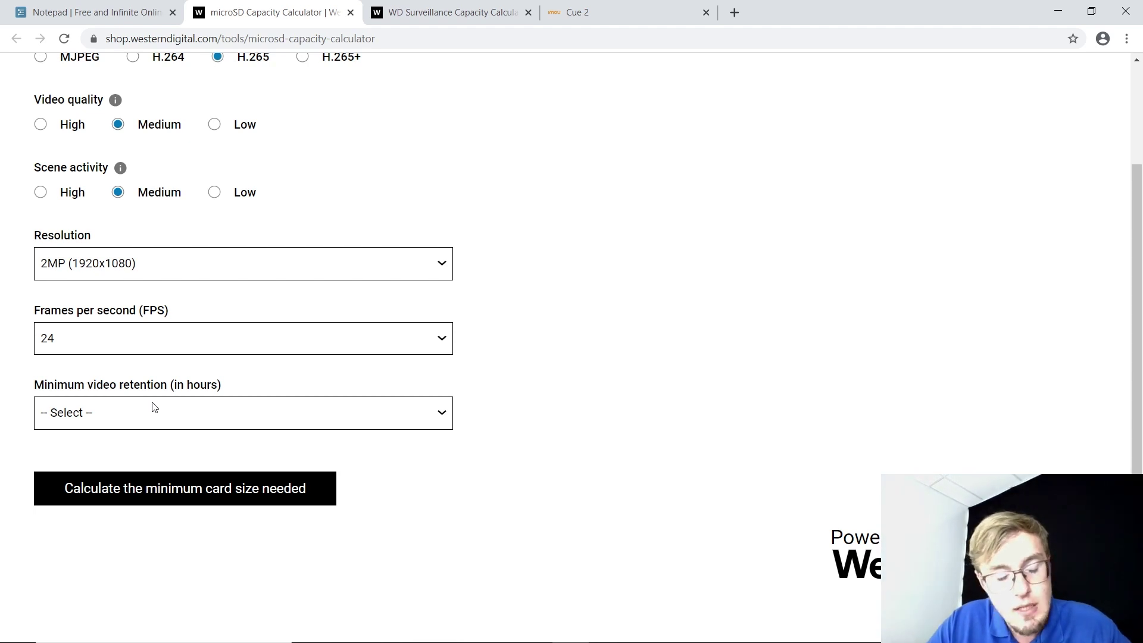
left_click(147, 420)
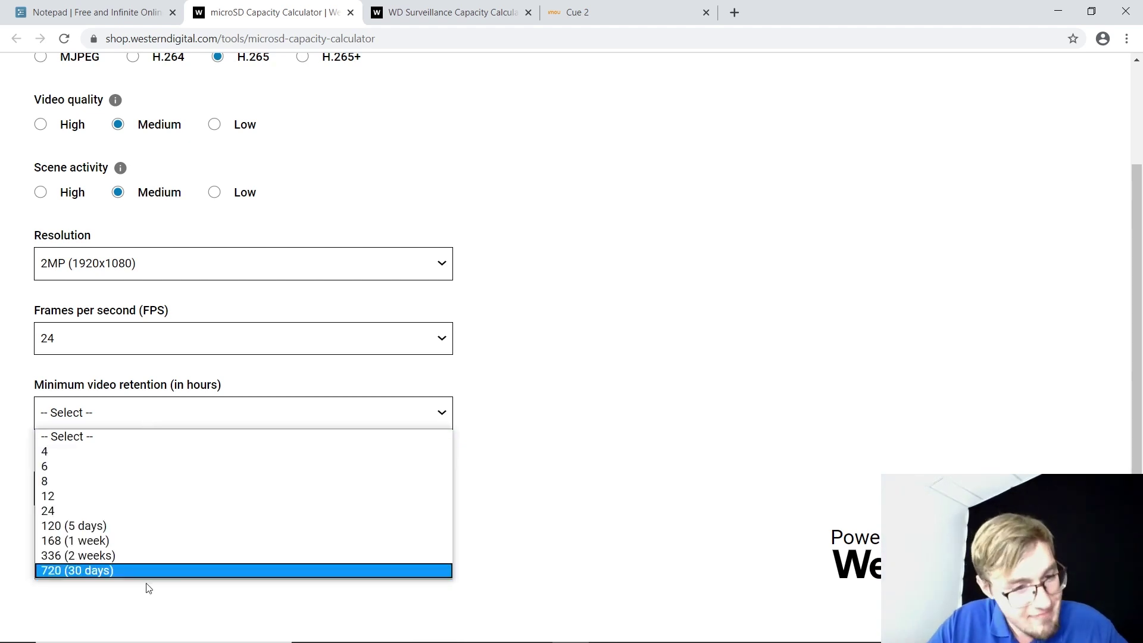
left_click(112, 543)
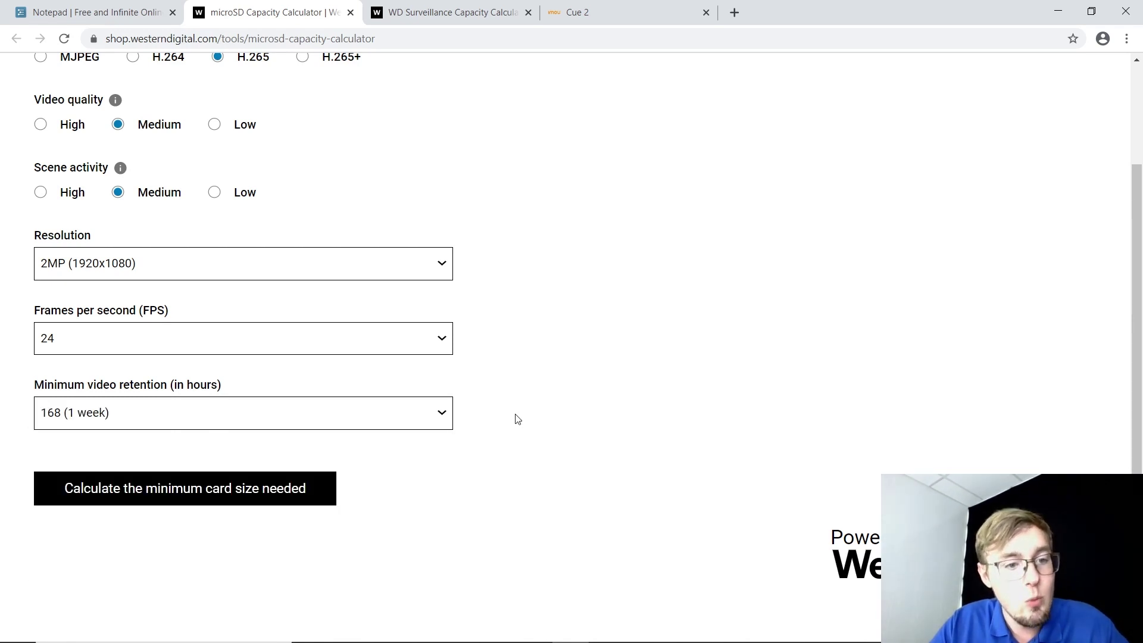
left_click(286, 503)
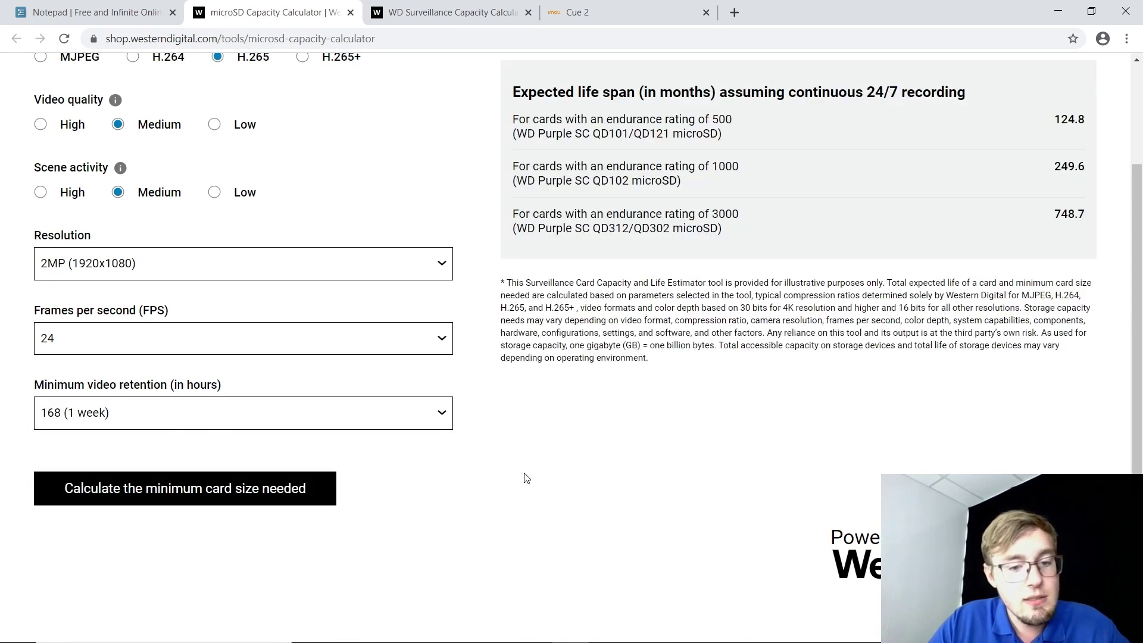
scroll(619, 431, "up", 2)
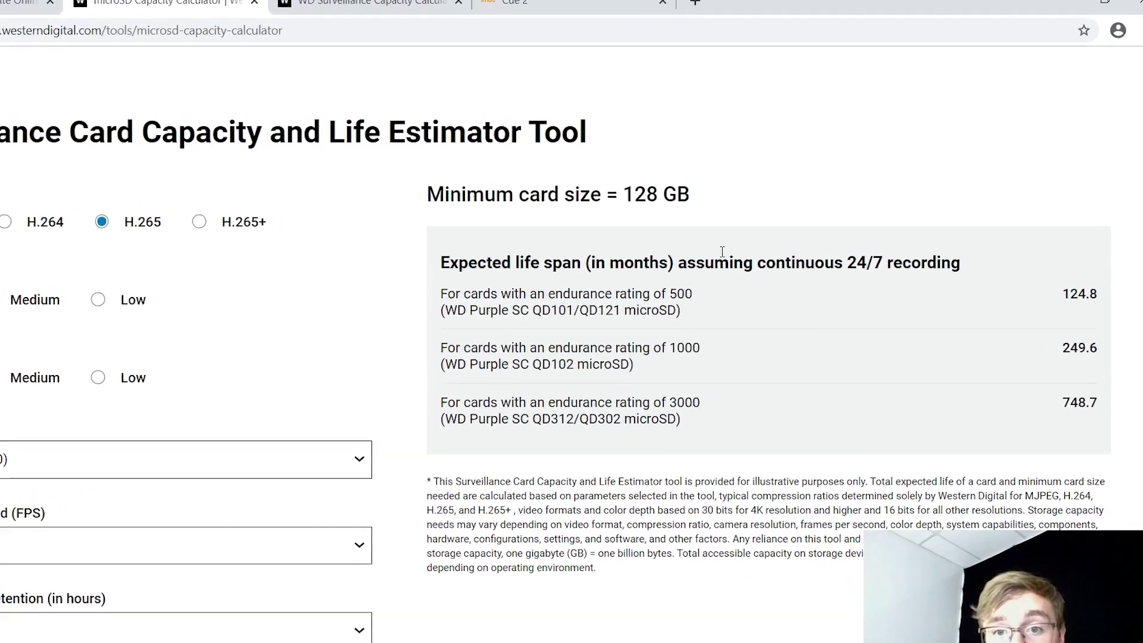
Step: Switch the format to H.264 and recalculate, raising the minimum card from 128 GB to 512 GB
triple_click(724, 179)
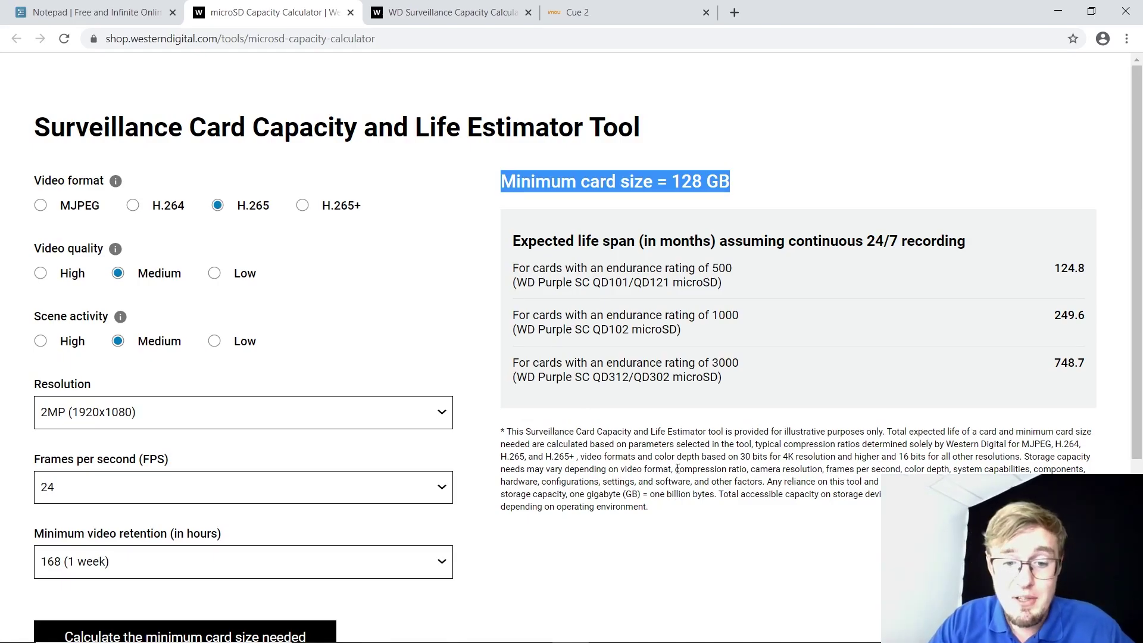
left_click(677, 469)
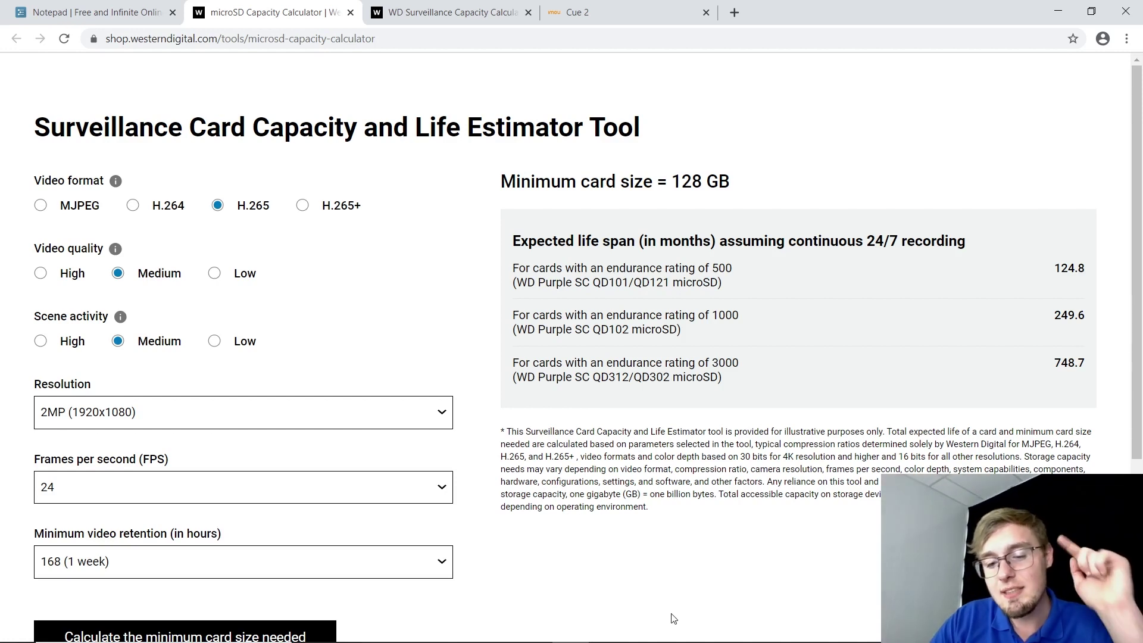
left_click(132, 207)
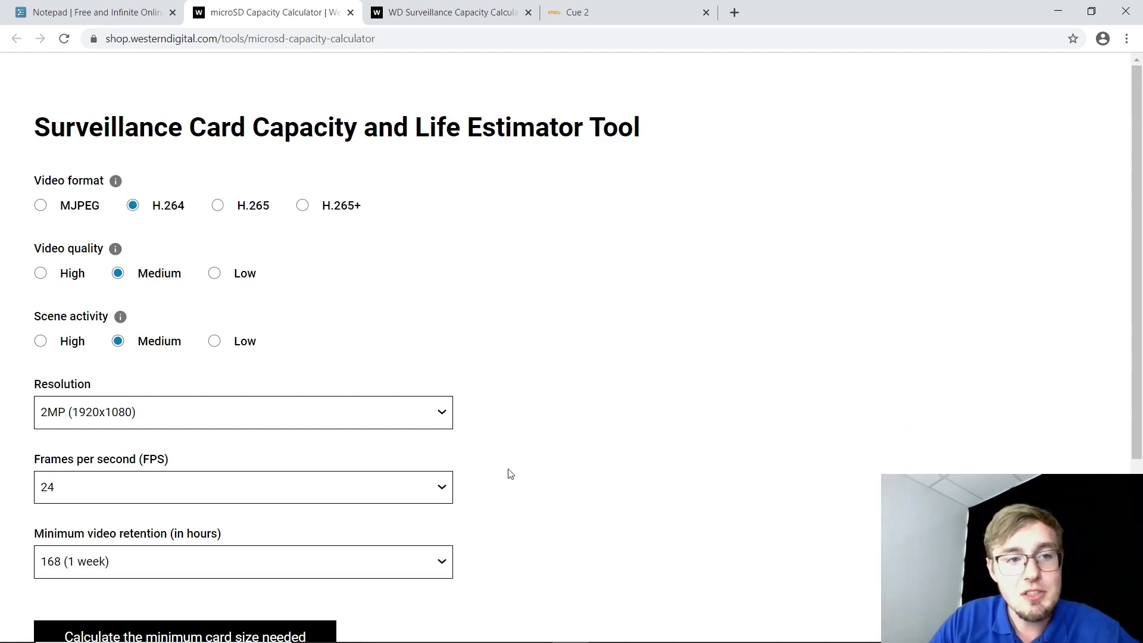
scroll(625, 397, "down", 2)
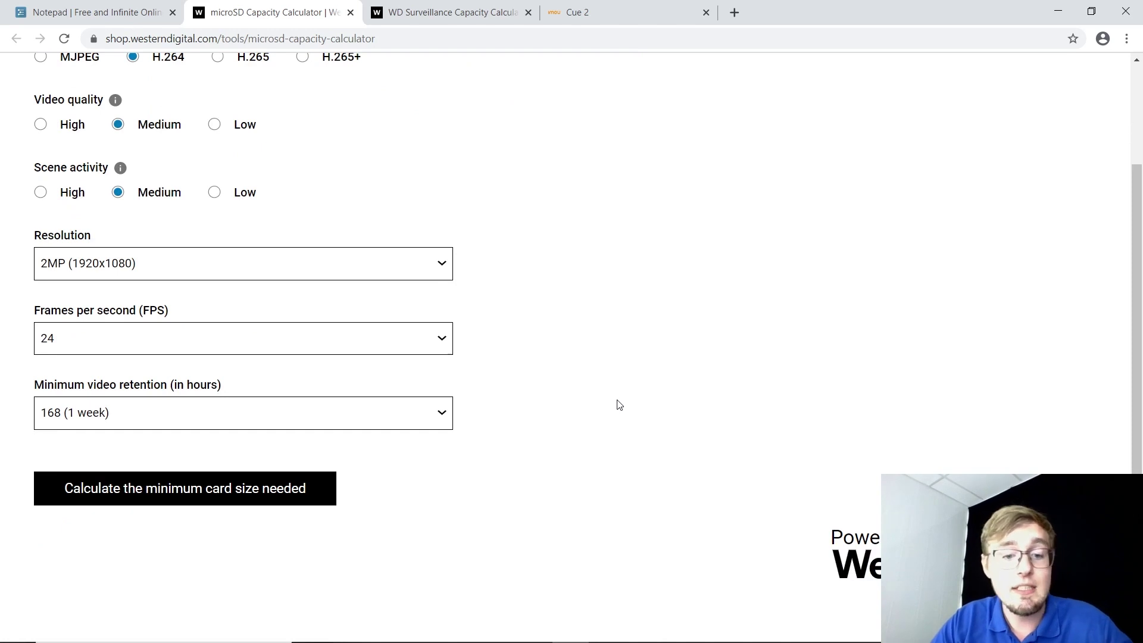
left_click(201, 486)
scroll(753, 236, "up", 2)
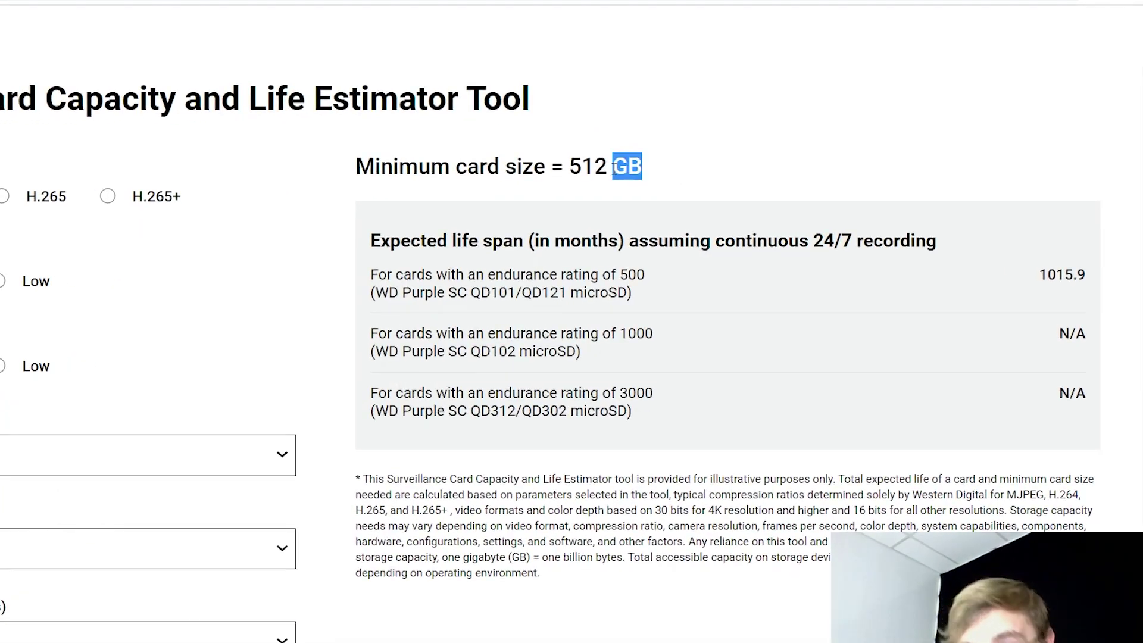
triple_click(615, 168)
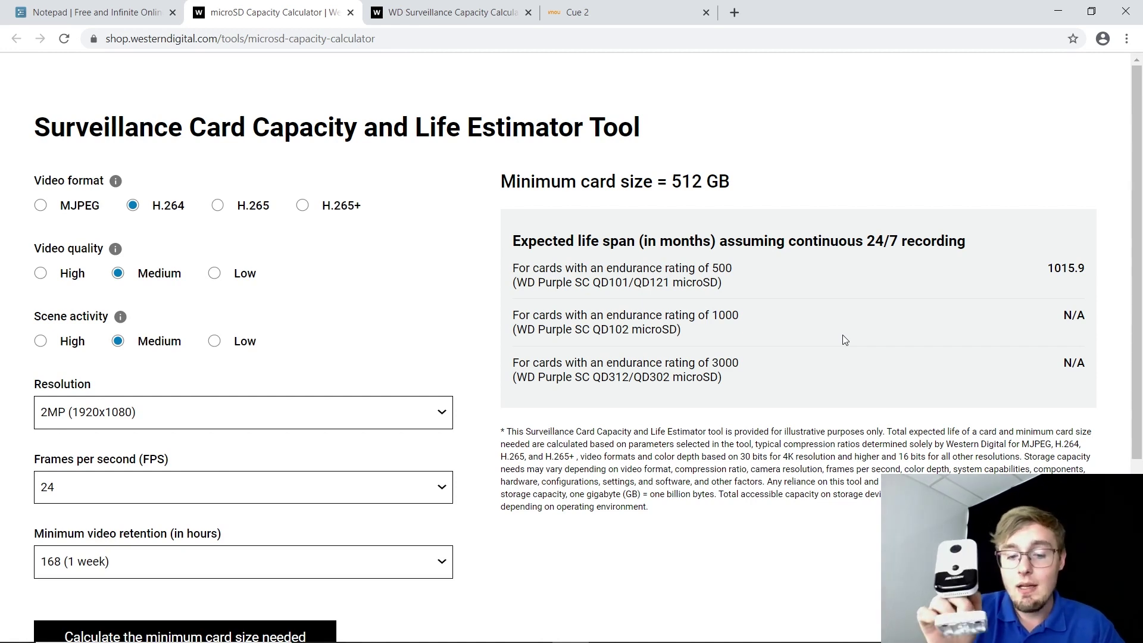
Step: Copy the DS-2CD2443G0-I(W) model from the notes and search the web for it
key("ctrl+Tab")
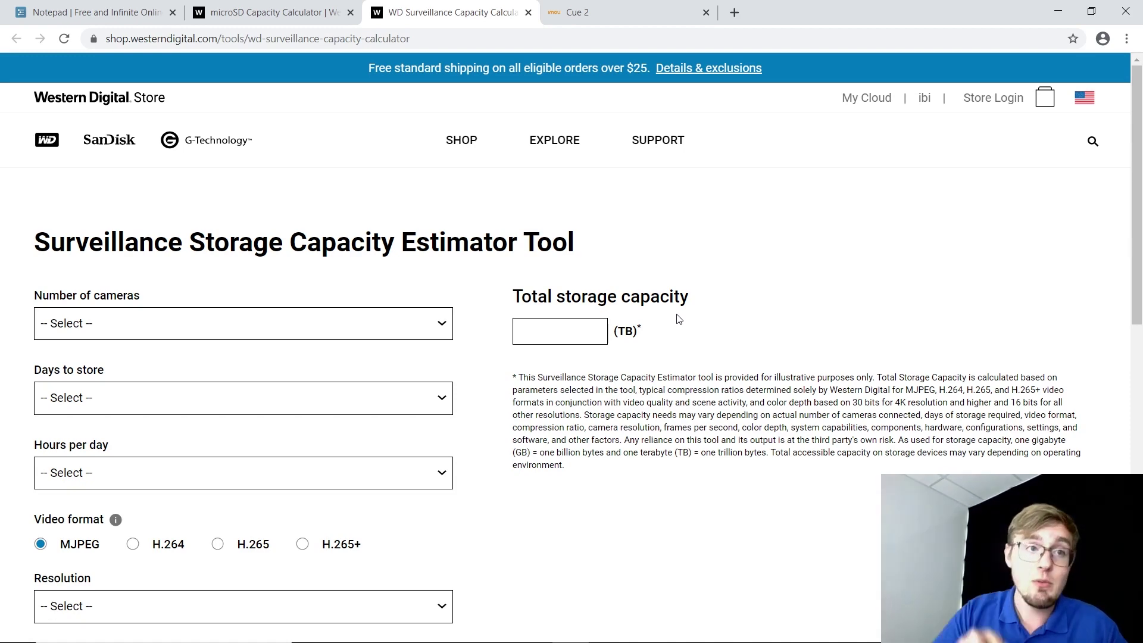
left_click(93, 7)
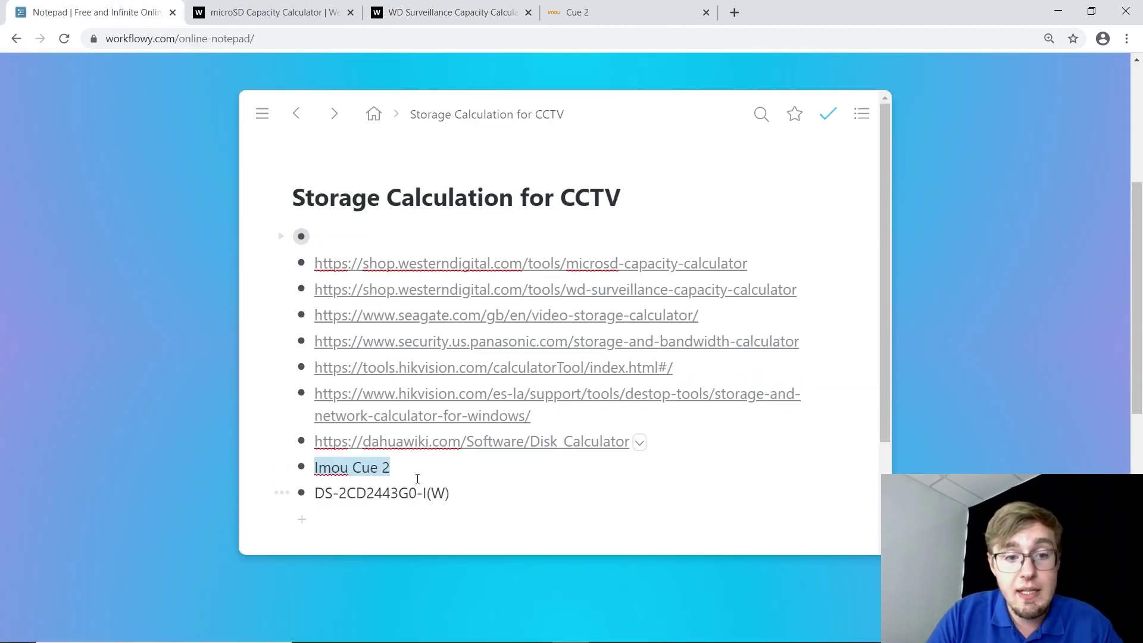
triple_click(358, 493)
key("ctrl+c")
key("ctrl+t")
key("ctrl+v")
key("Return")
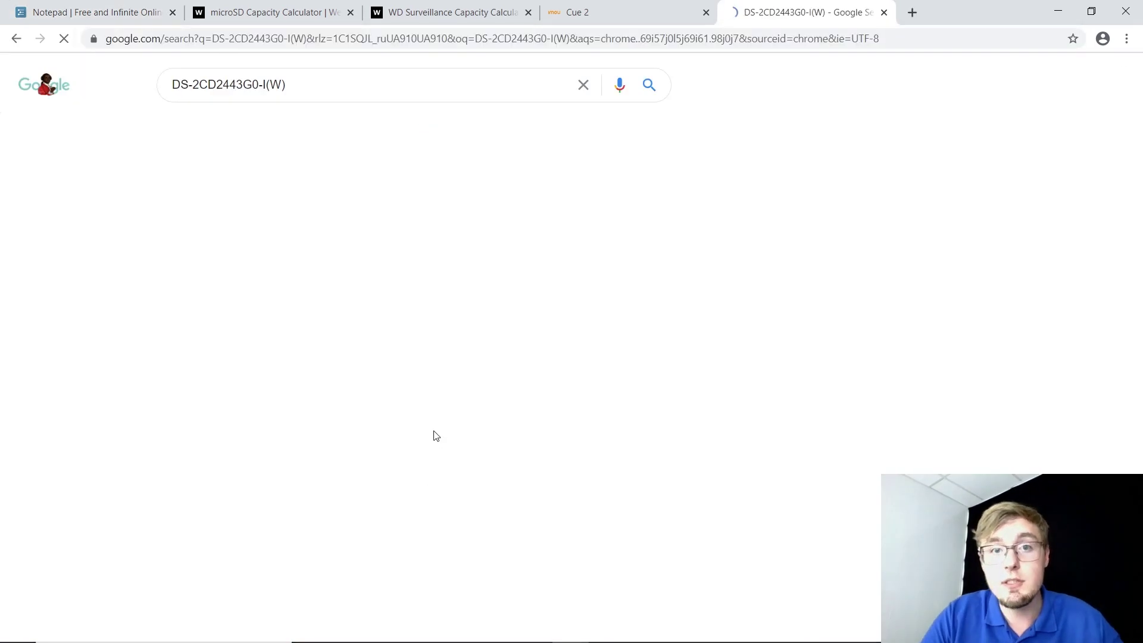
Step: Close the Cue 2 page and the microSD calculator tabs, back to the search results
left_click(580, 11)
key("ctrl+w")
left_click(316, 11)
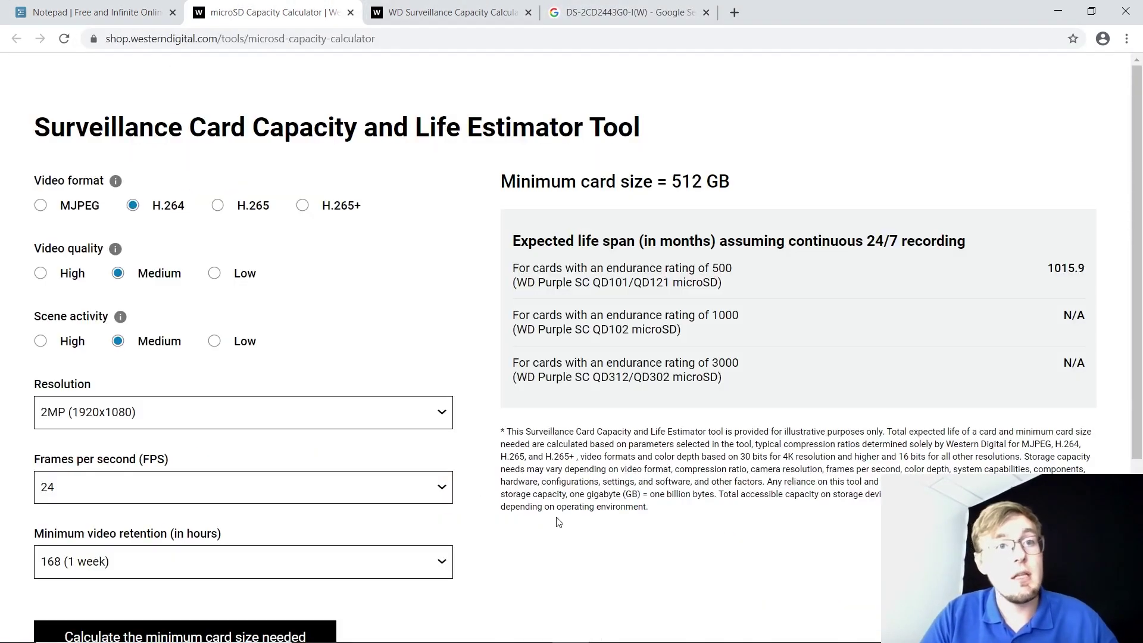
key("ctrl+w")
left_click(486, 7)
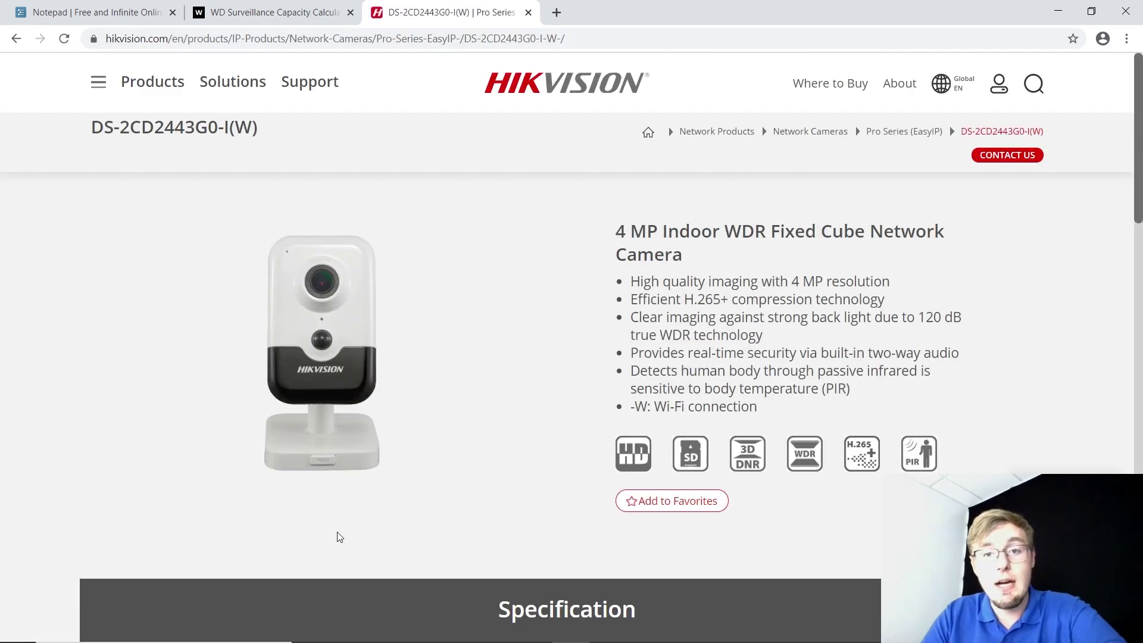
Step: In the Hikvision data sheet PDF, select the 50Hz 25fps main stream resolutions
left_click_drag(1137, 125, 1138, 391)
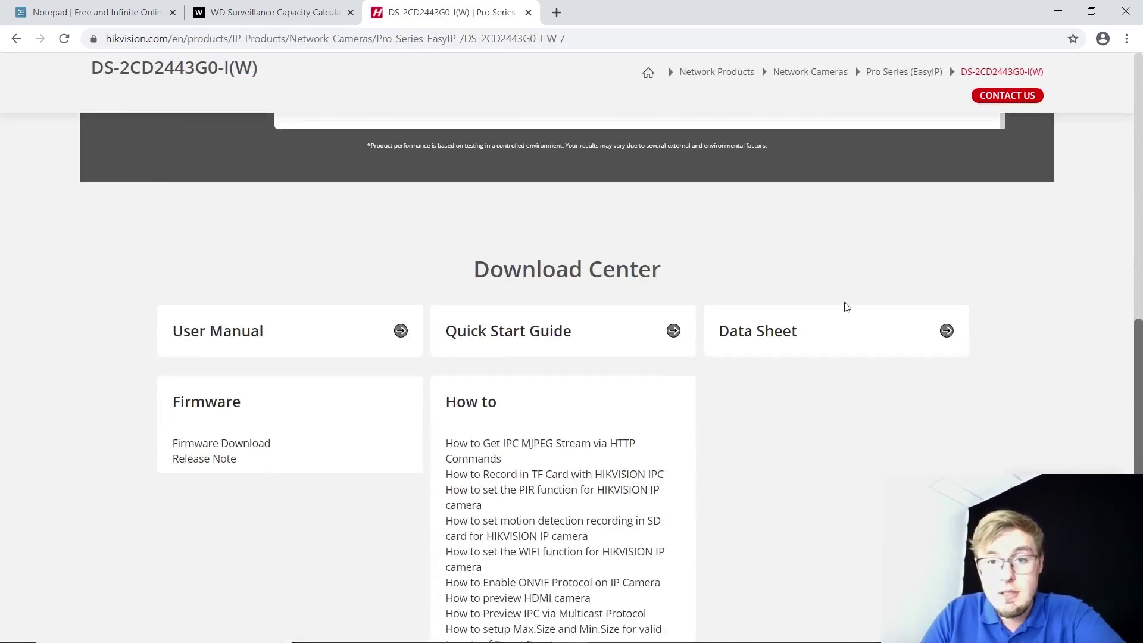
left_click(757, 331)
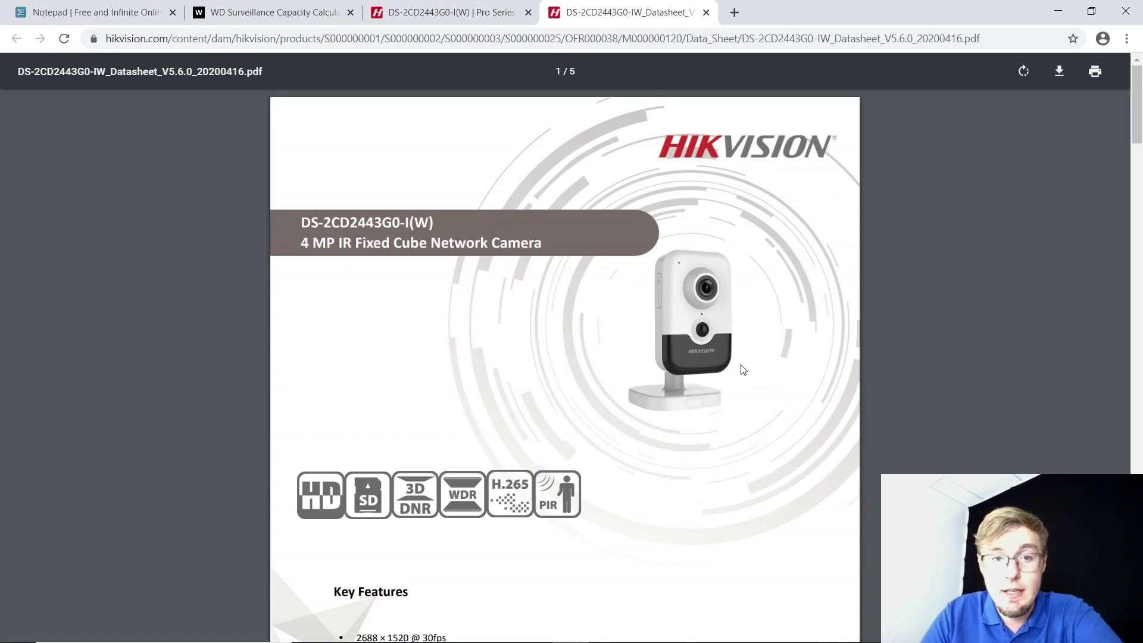
scroll(741, 392, "down", 10)
scroll(741, 392, "down", 7)
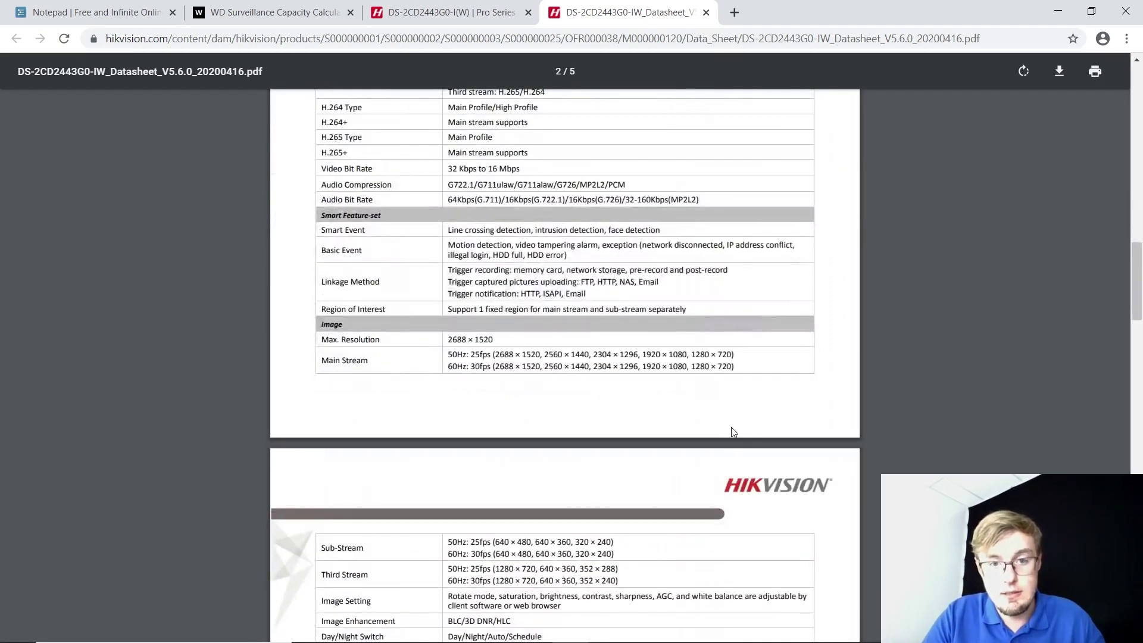
scroll(584, 298, "up", 2)
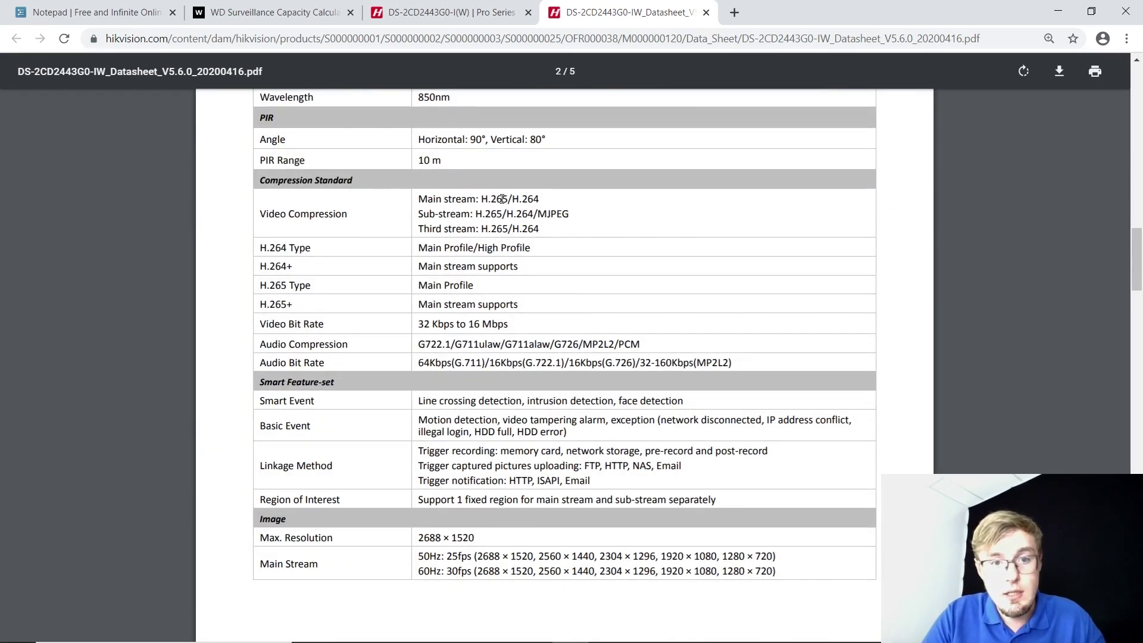
scroll(502, 199, "down", 4)
left_click_drag(452, 318, 746, 370)
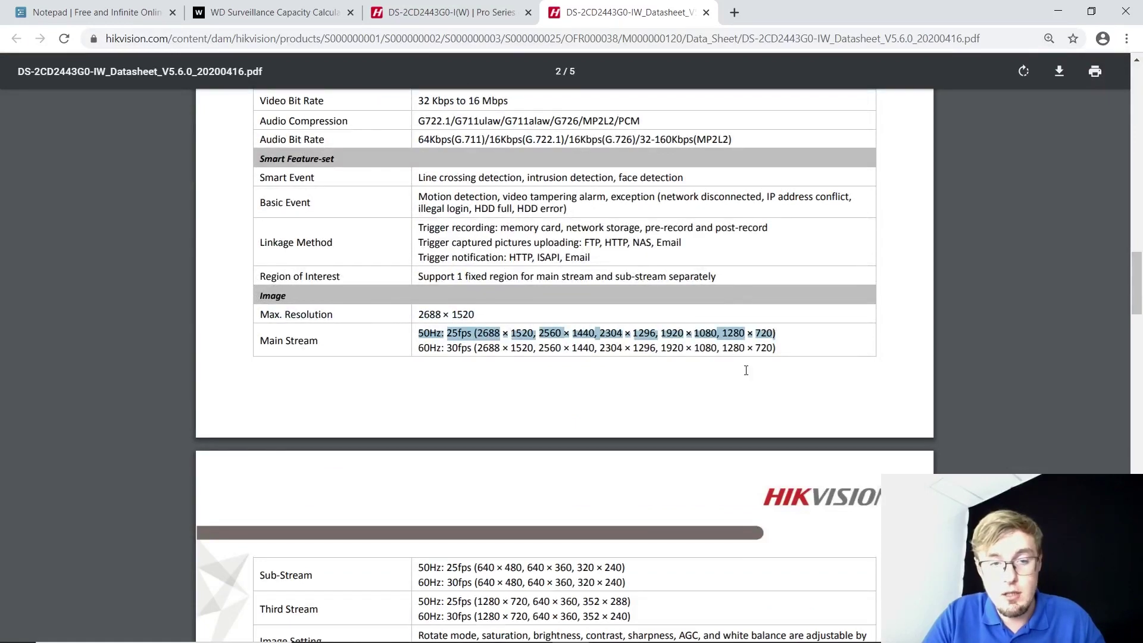
left_click(344, 19)
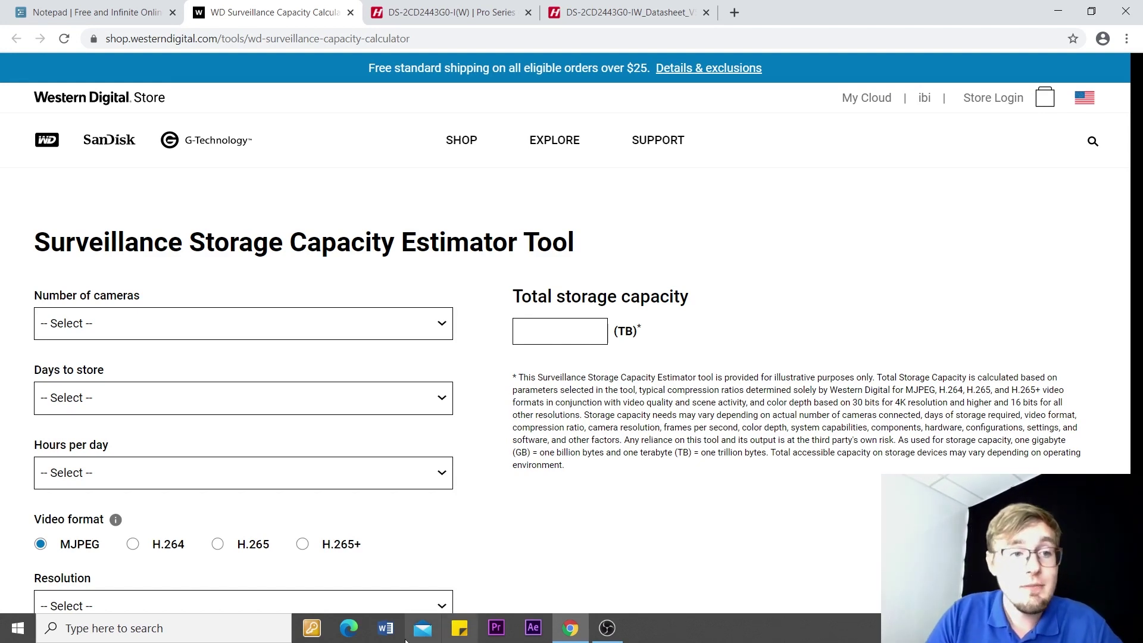
Step: Set the estimator to 1 camera, 7 days stored, 24 hours per day
left_click(182, 325)
left_click(46, 362)
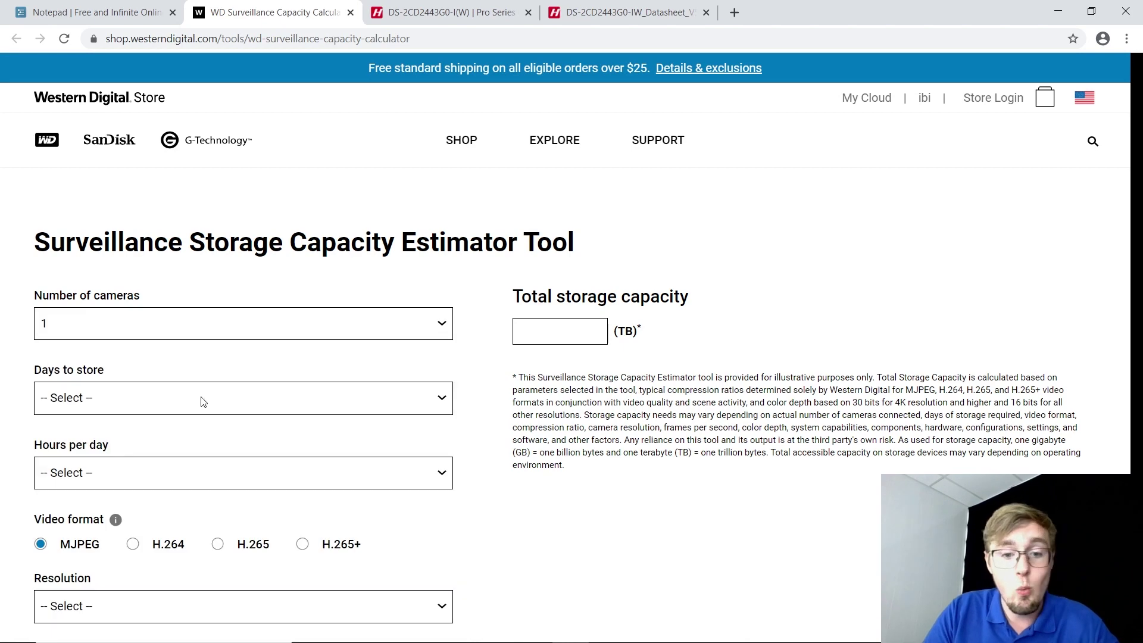
left_click(270, 408)
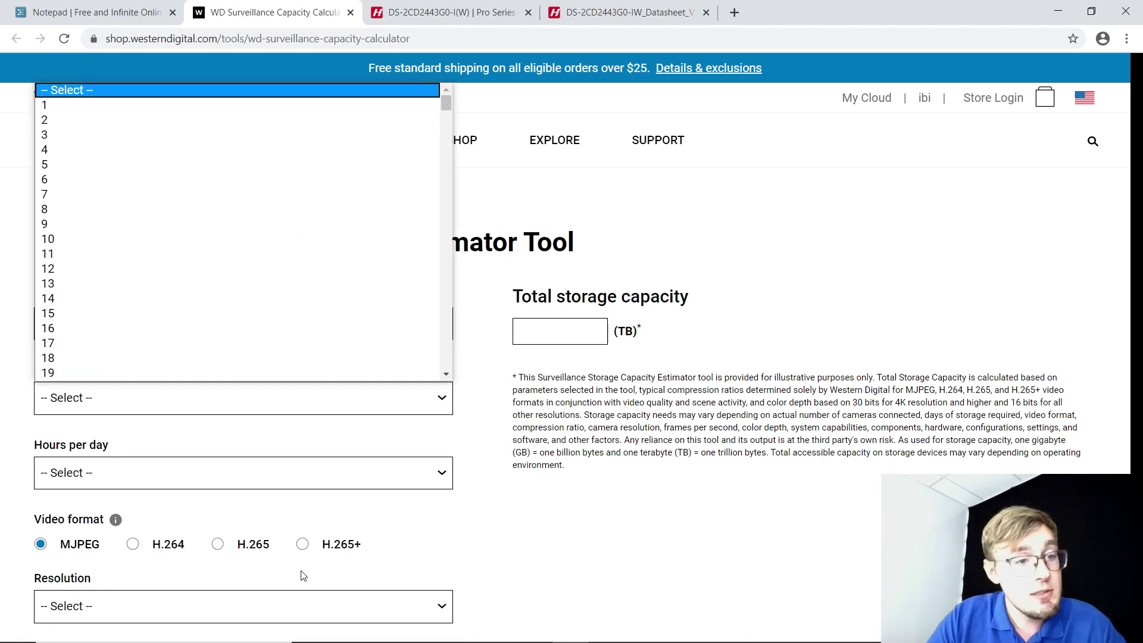
left_click(56, 182)
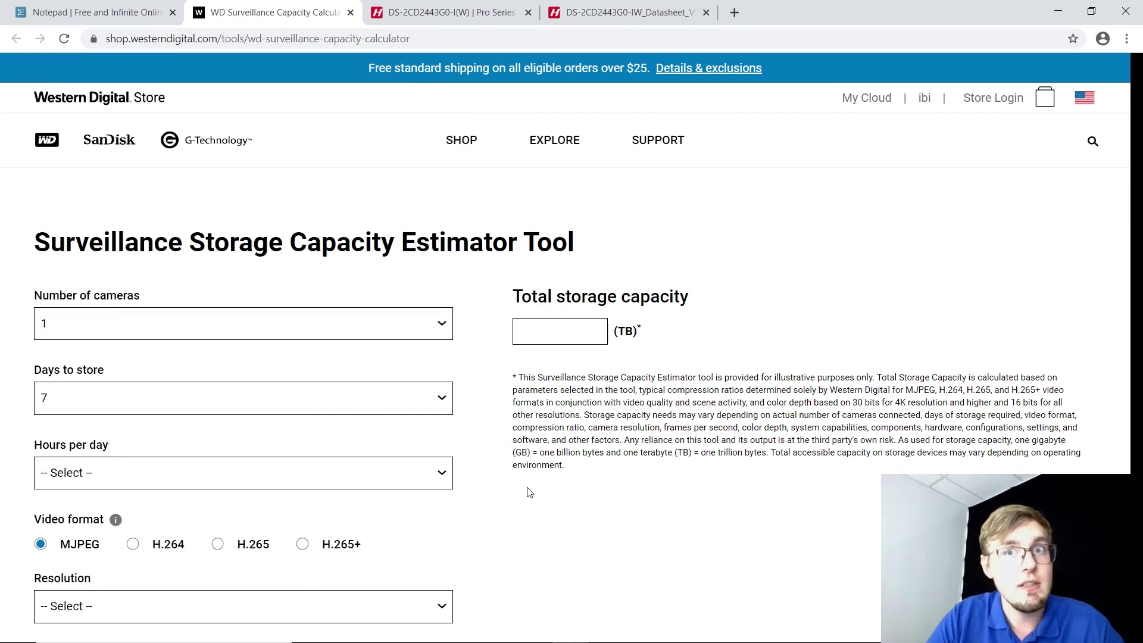
scroll(428, 458, "down", 3)
left_click(48, 306)
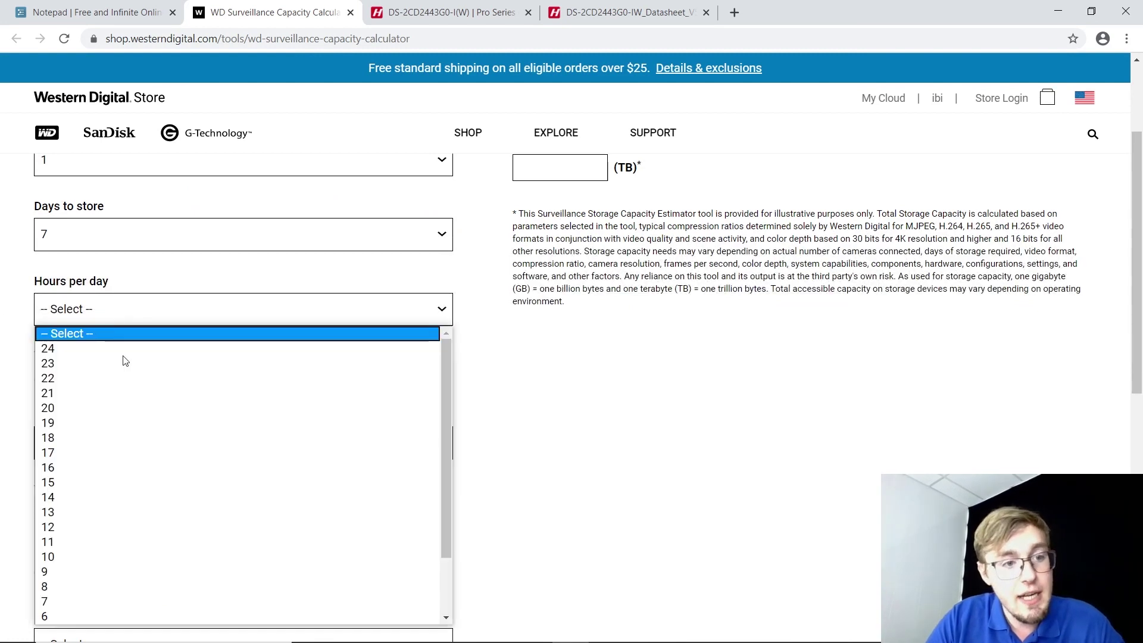
left_click(63, 349)
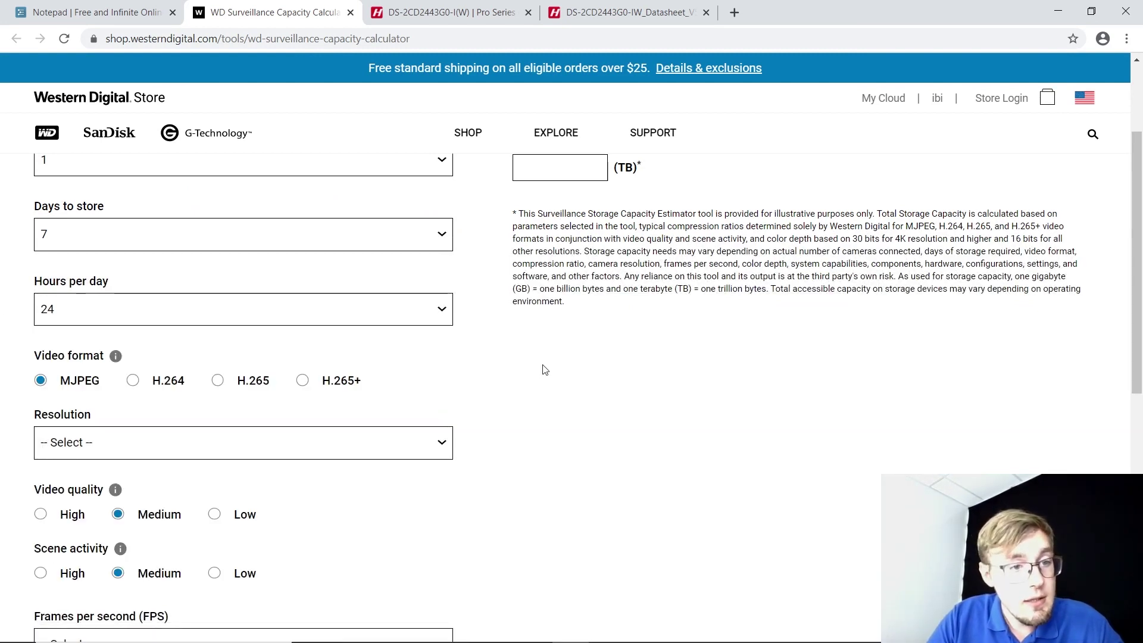
Step: Set the video format to H.265 and the resolution to 4MP (2688x1520)
left_click_drag(552, 365, 412, 387)
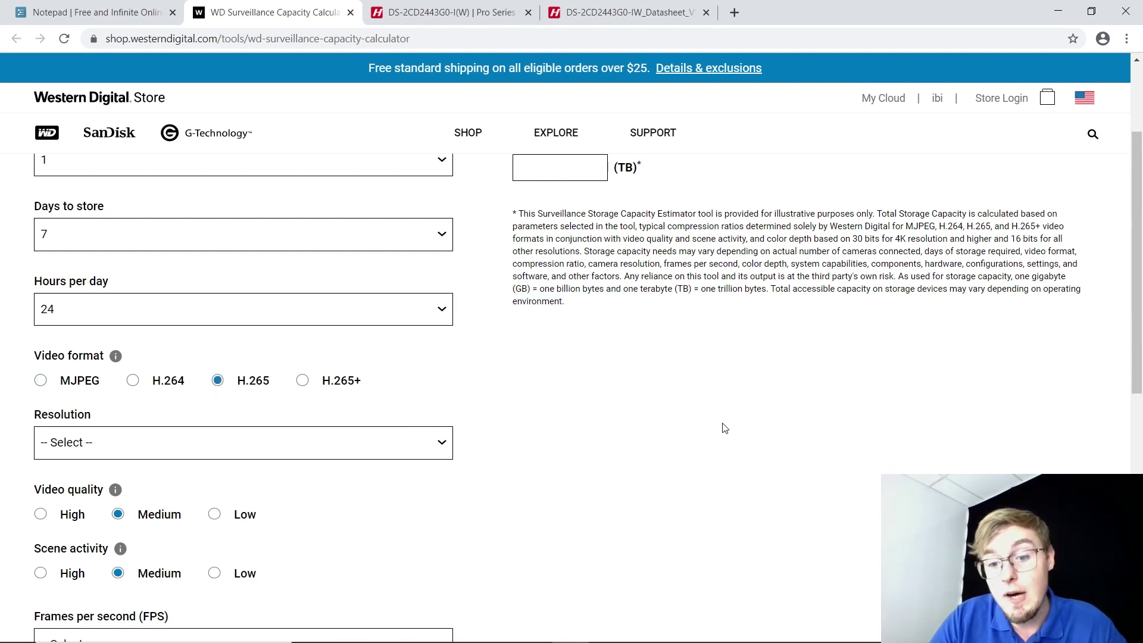
scroll(709, 403, "down", 1)
left_click(224, 369)
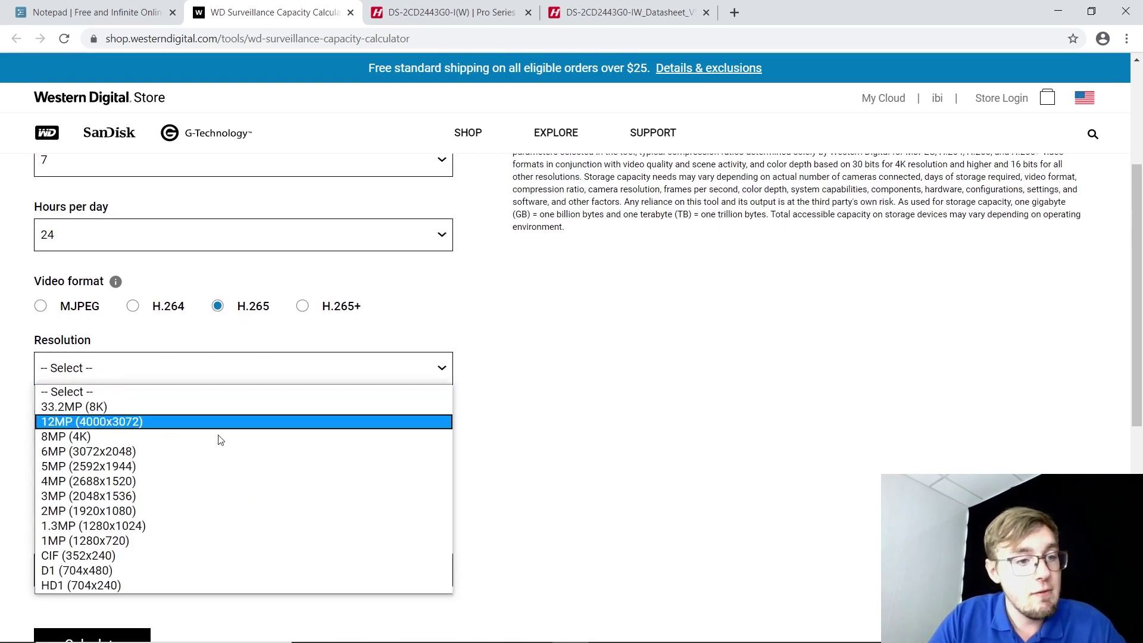
left_click(111, 480)
scroll(336, 458, "down", 1)
scroll(336, 459, "down", 1)
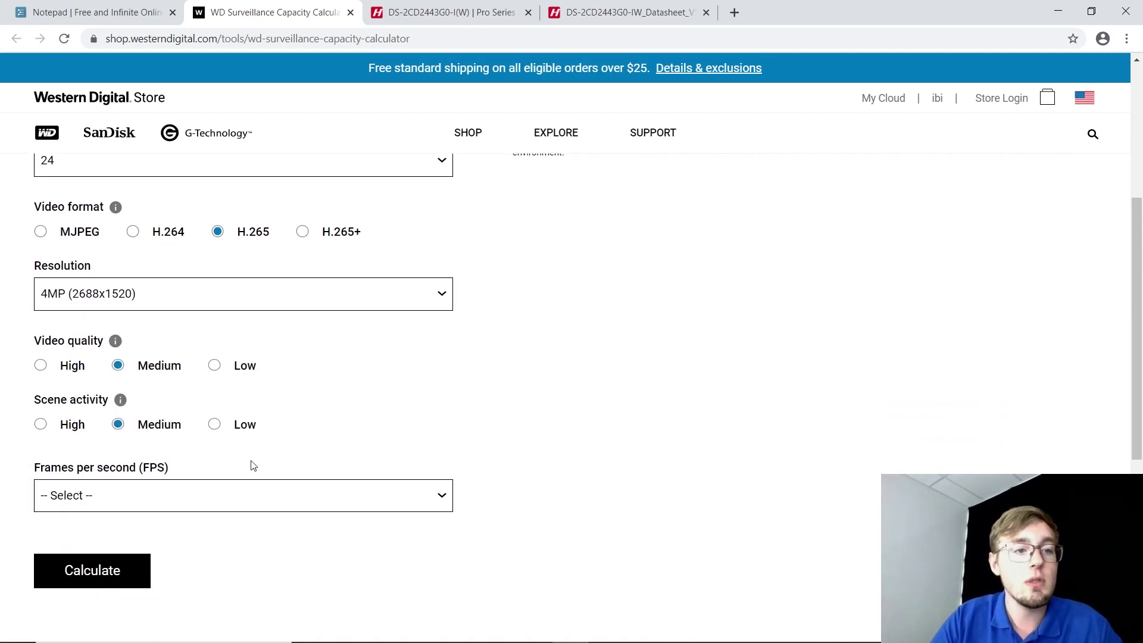
mouse_move(352, 632)
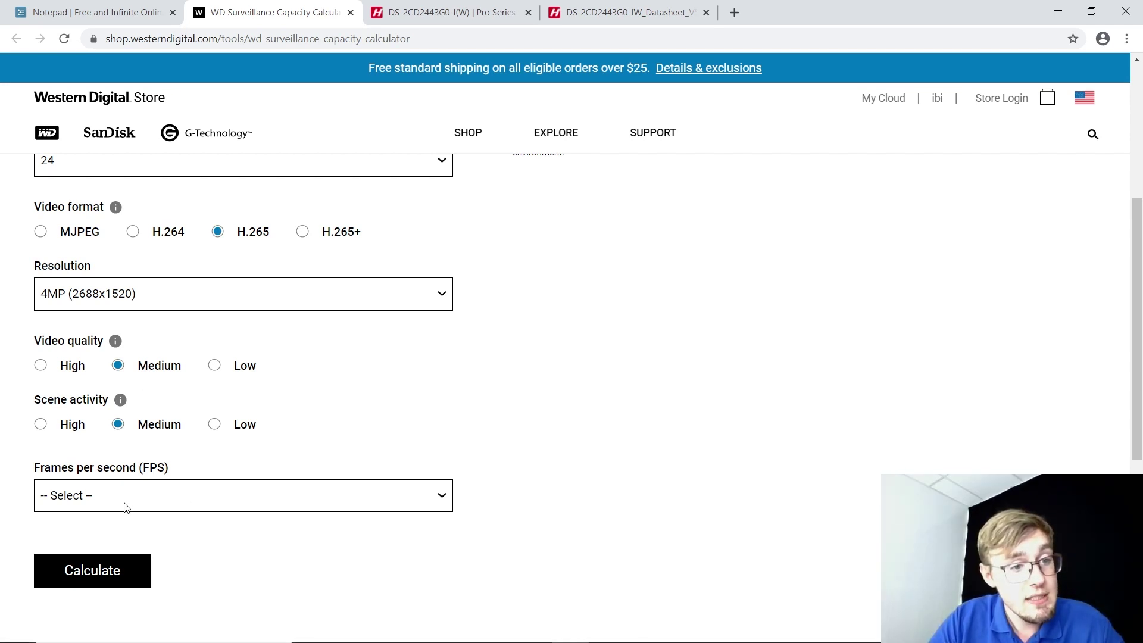
Step: Set 24 fps and calculate the total storage: 0.233 TB
left_click(207, 504)
scroll(209, 453, "down", 3)
left_click(114, 346)
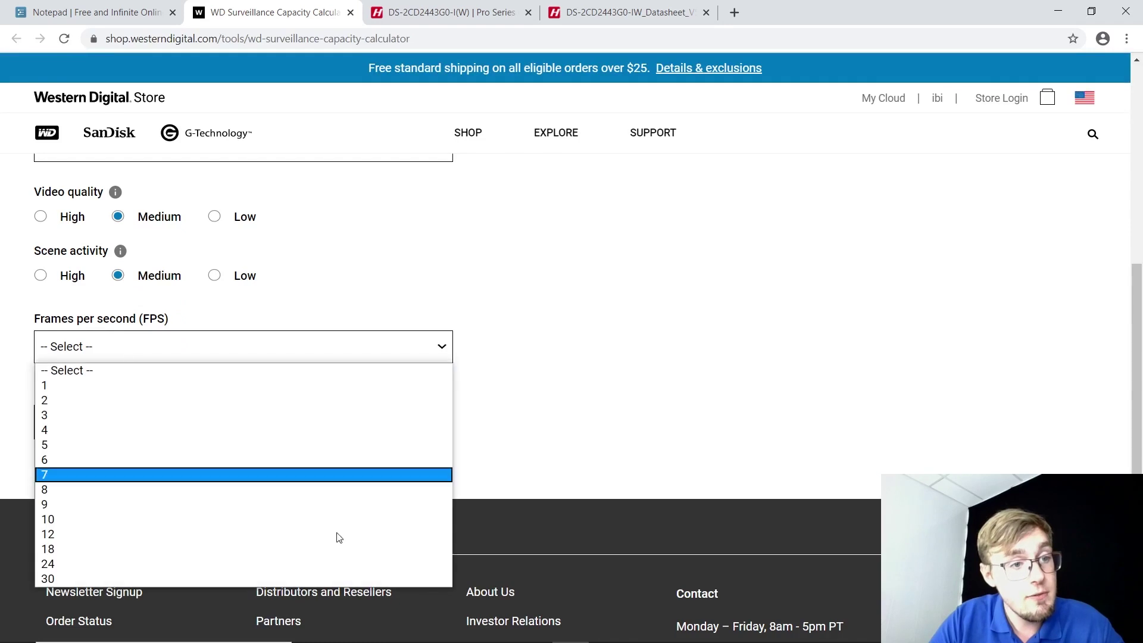
left_click(81, 565)
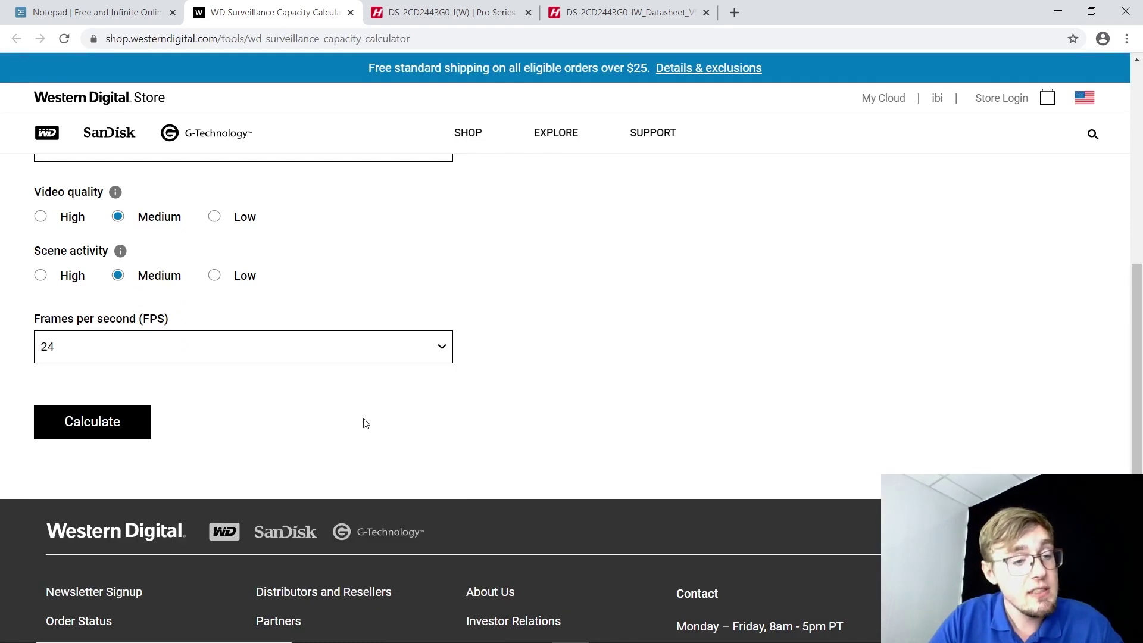
left_click(104, 411)
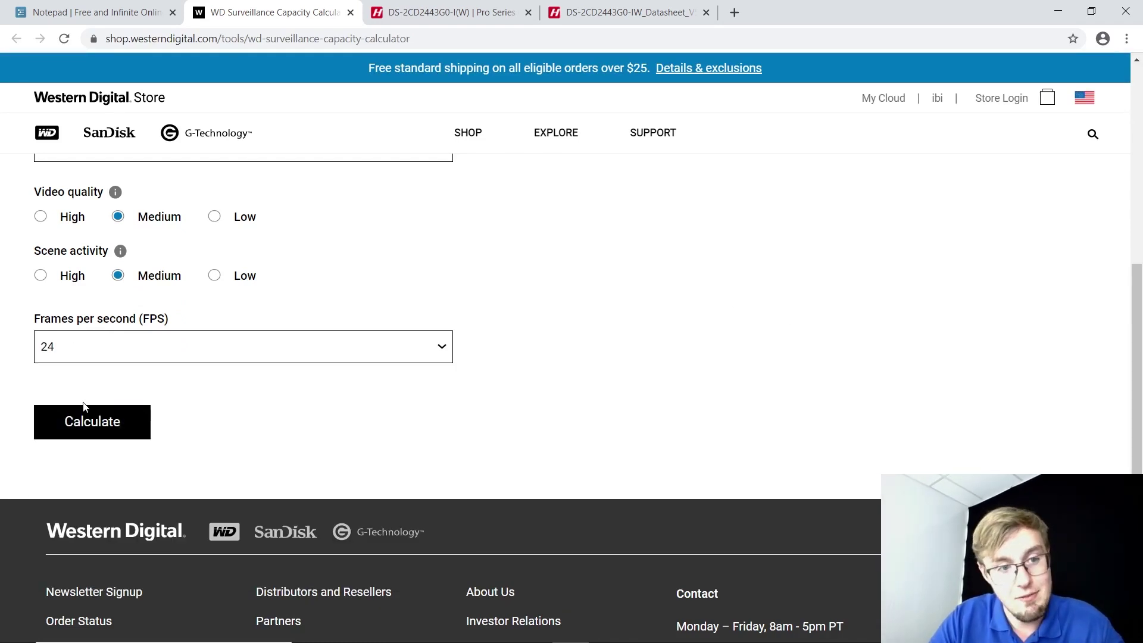
left_click(138, 427)
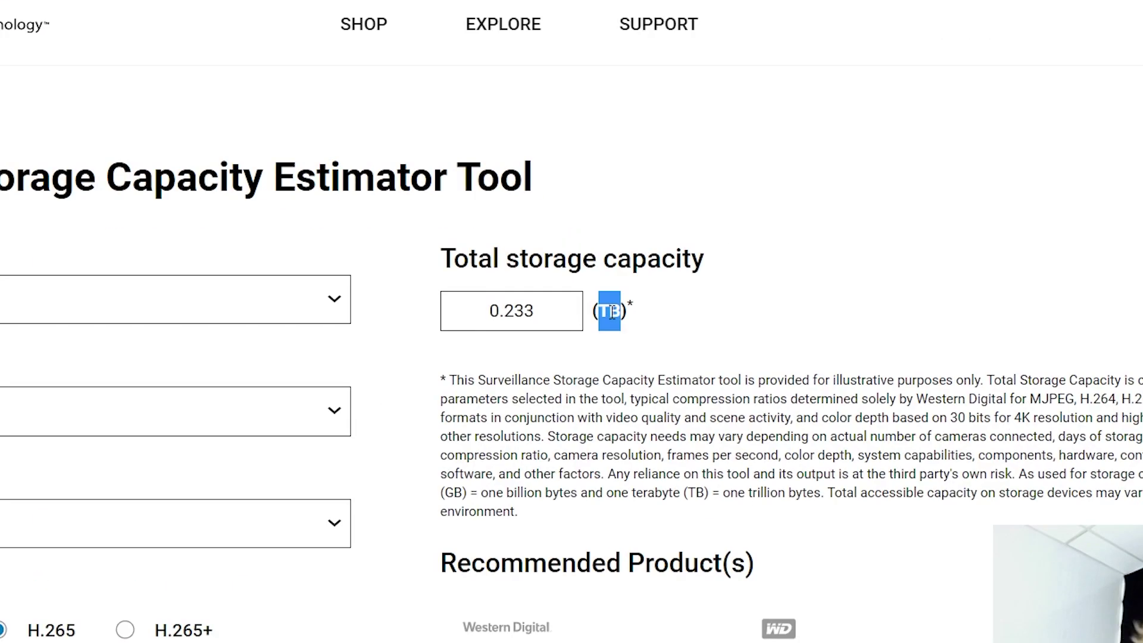
Step: Note the 0.233 TB result, lengthen the days to store, and recalculate
triple_click(627, 333)
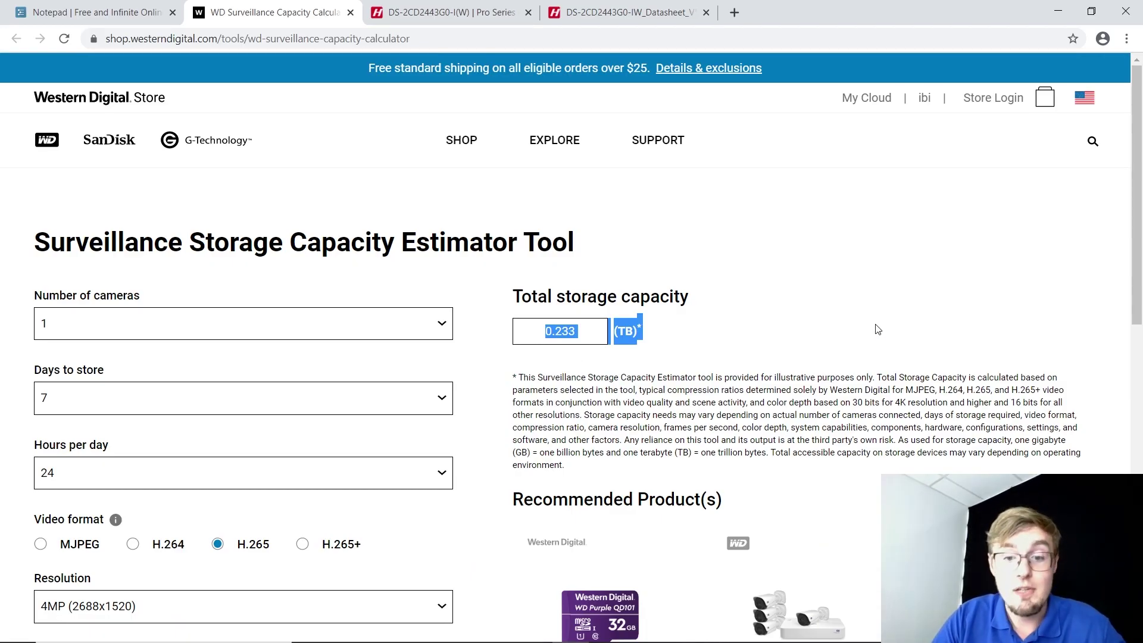
scroll(875, 325, "down", 3)
left_click(179, 234)
scroll(97, 512, "down", 10)
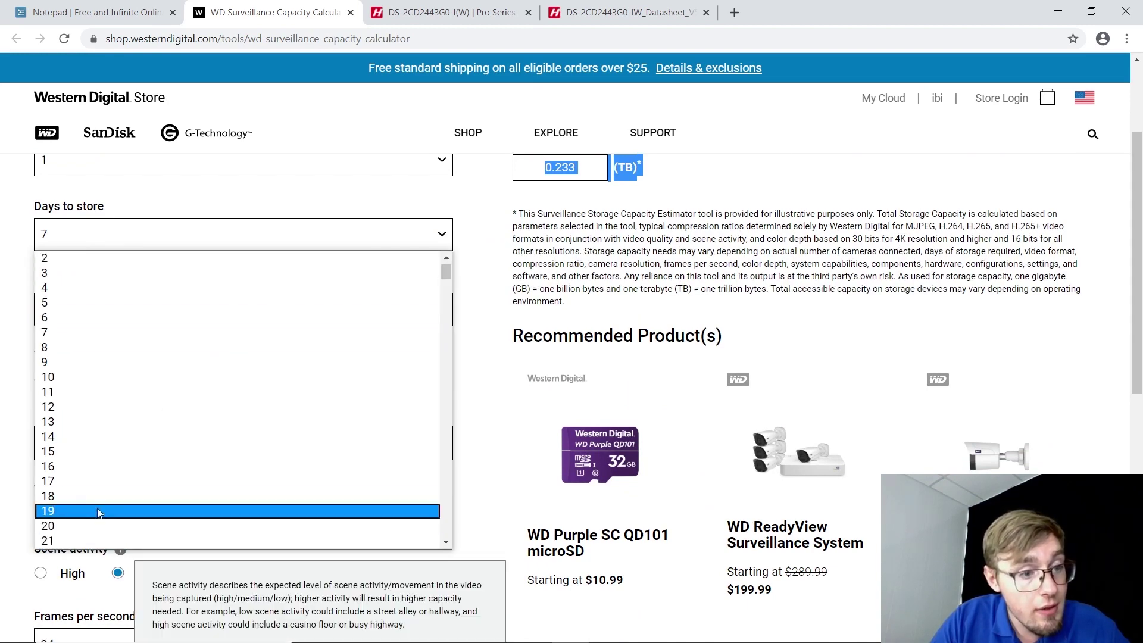
scroll(84, 342, "up", 5)
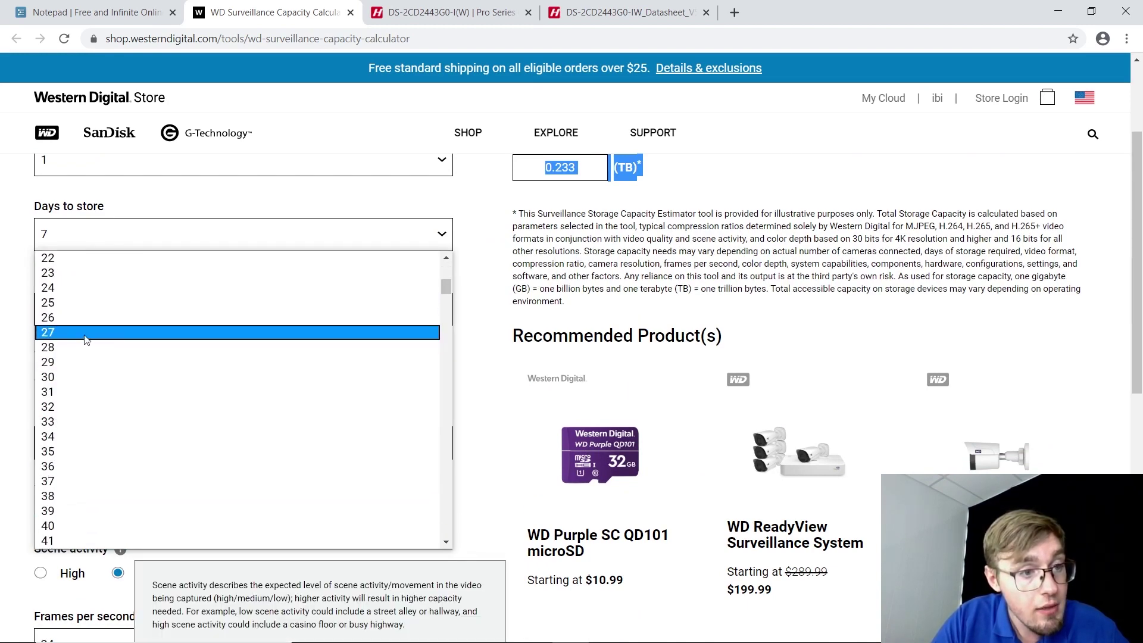
left_click(68, 361)
scroll(909, 335, "down", 5)
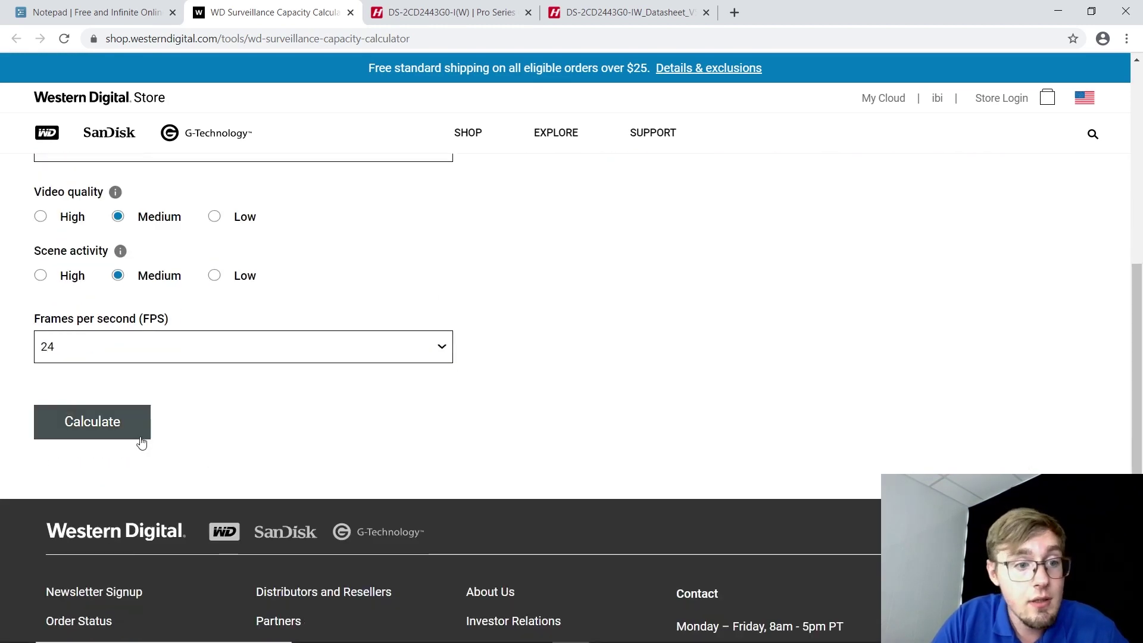
left_click(93, 431)
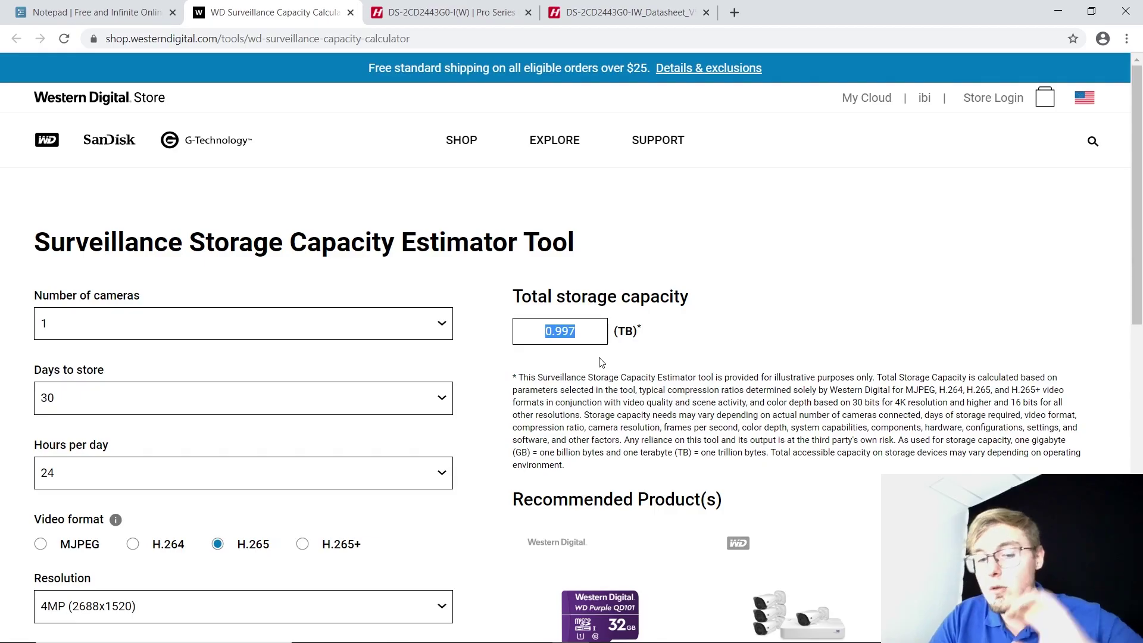
Step: Recalculate the total storage for 2 cameras
left_click(223, 333)
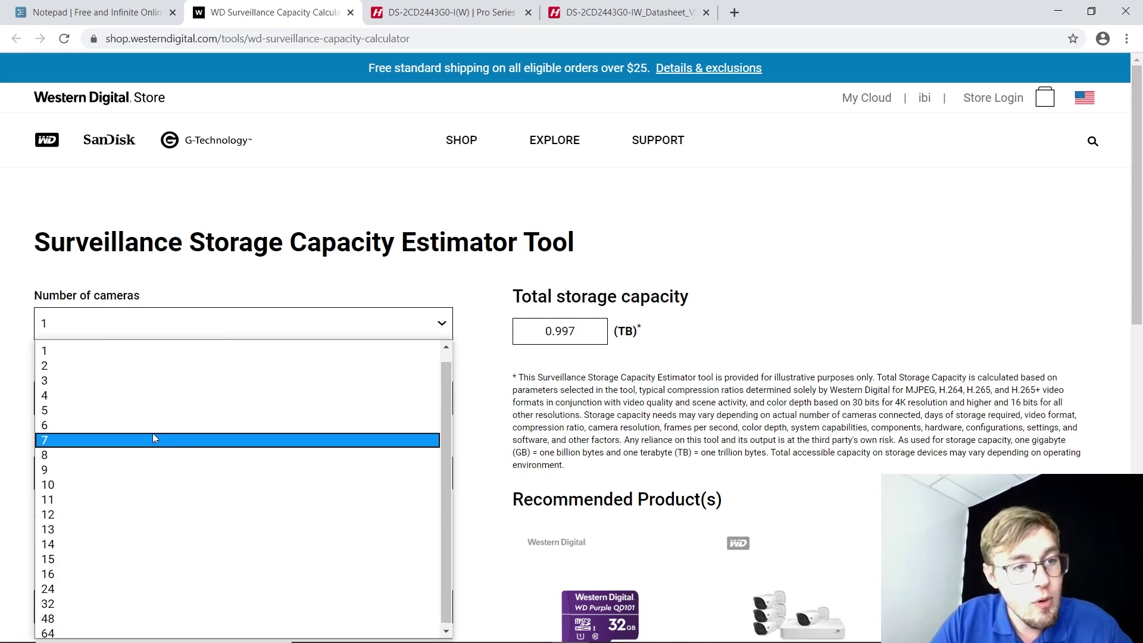
left_click(95, 377)
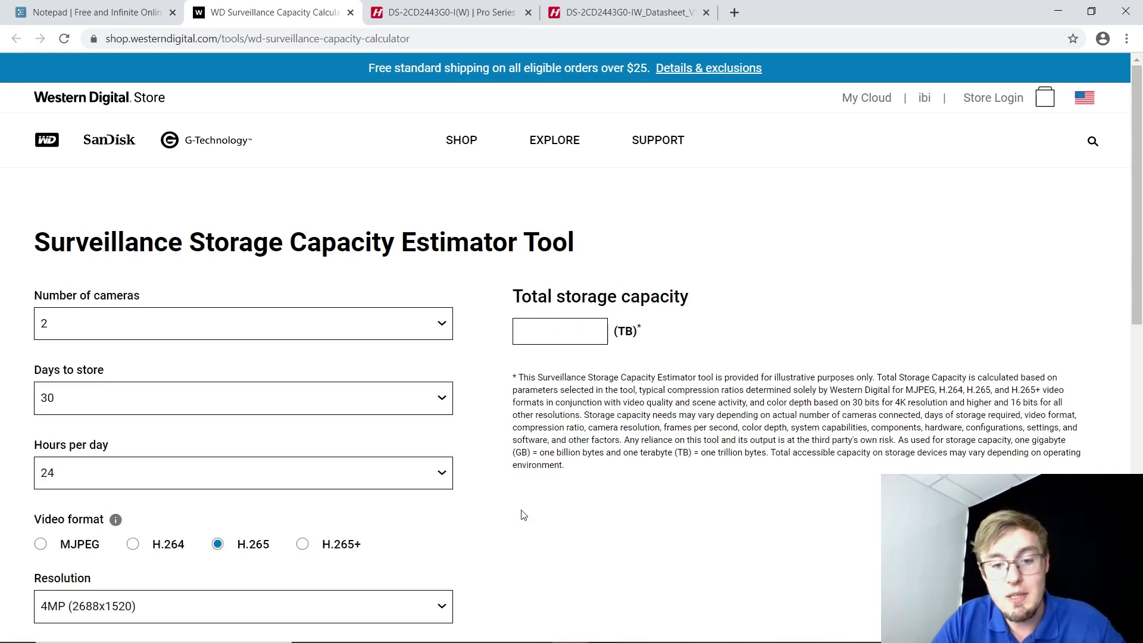
scroll(674, 401, "down", 10)
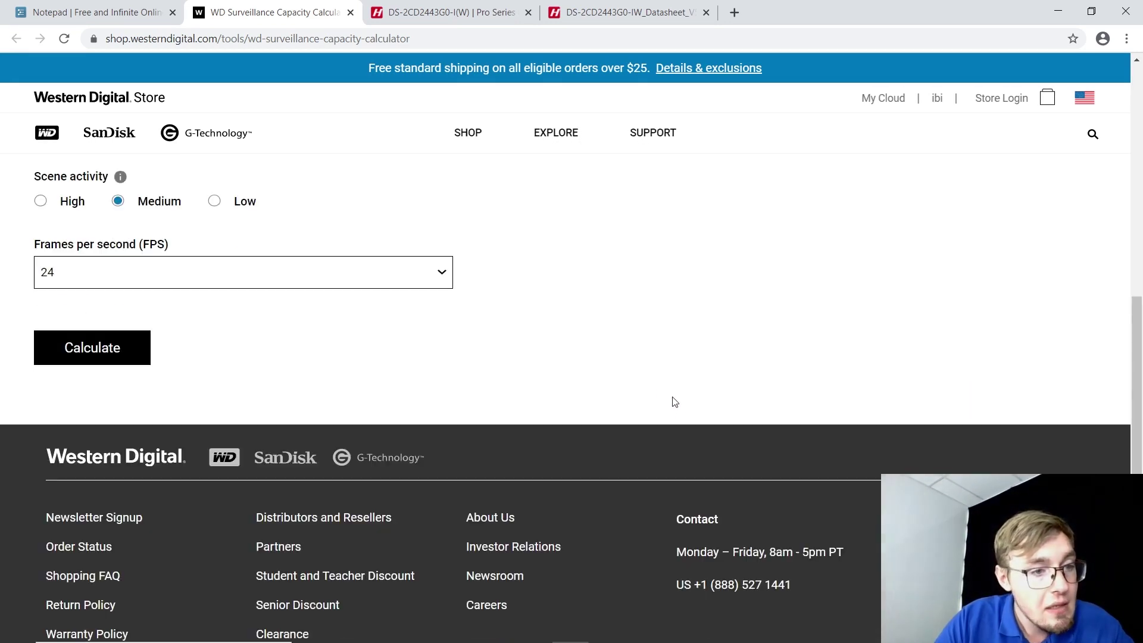
left_click(83, 357)
scroll(673, 413, "up", 10)
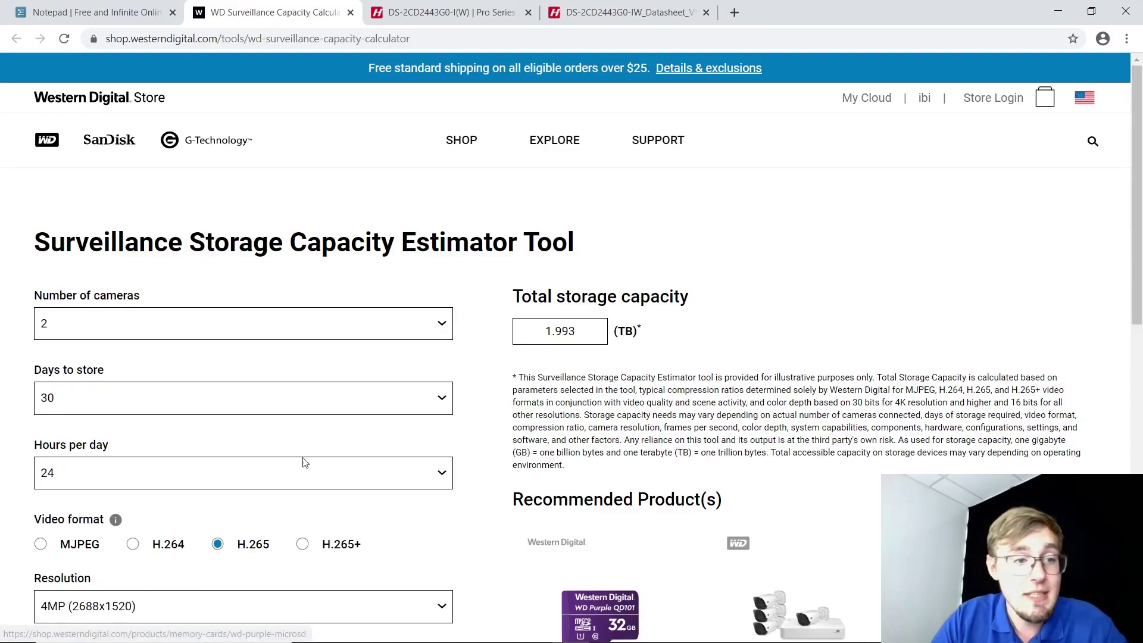
Step: Recalculate for 4 cameras, giving 5.965 TB, then return to the CCTV notepad
left_click(121, 332)
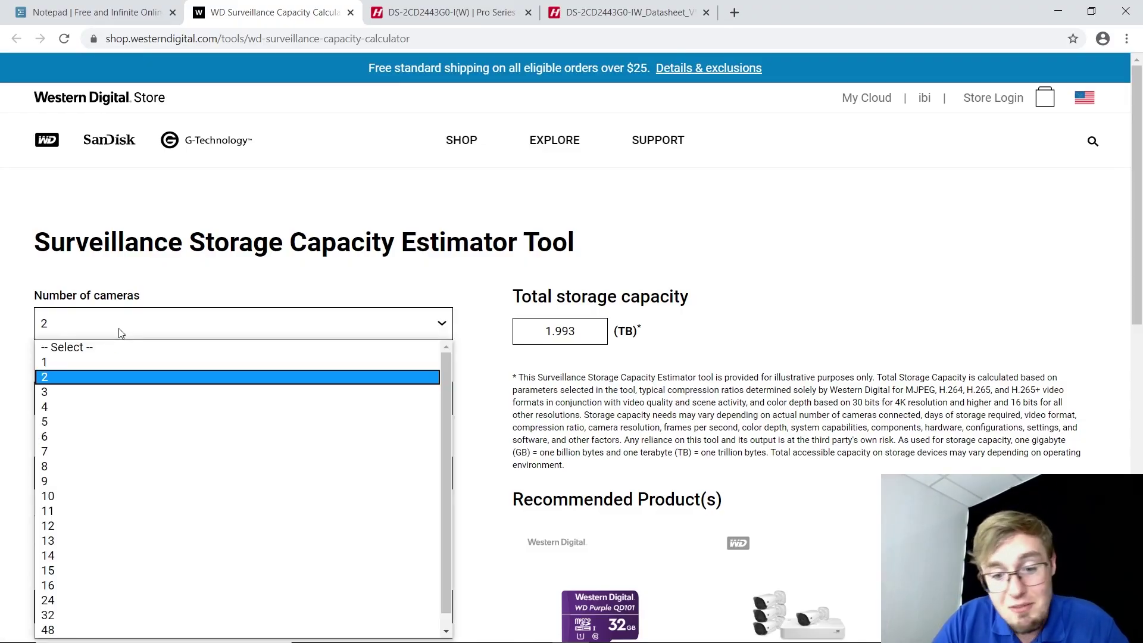
left_click(119, 407)
scroll(759, 401, "down", 10)
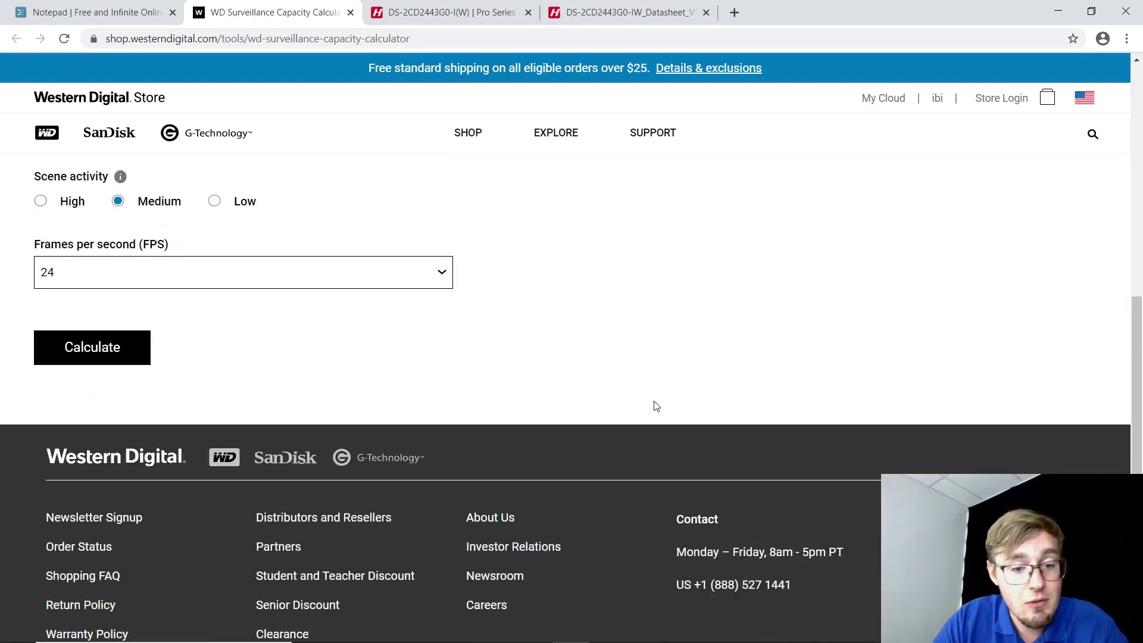
left_click(100, 347)
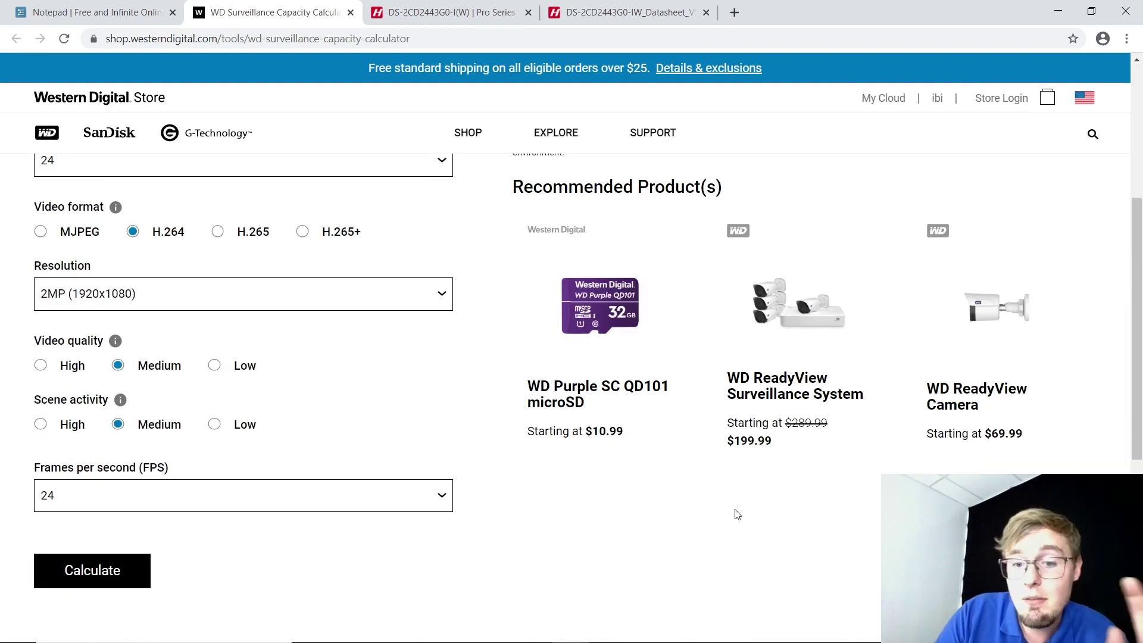
scroll(471, 486, "up", 3)
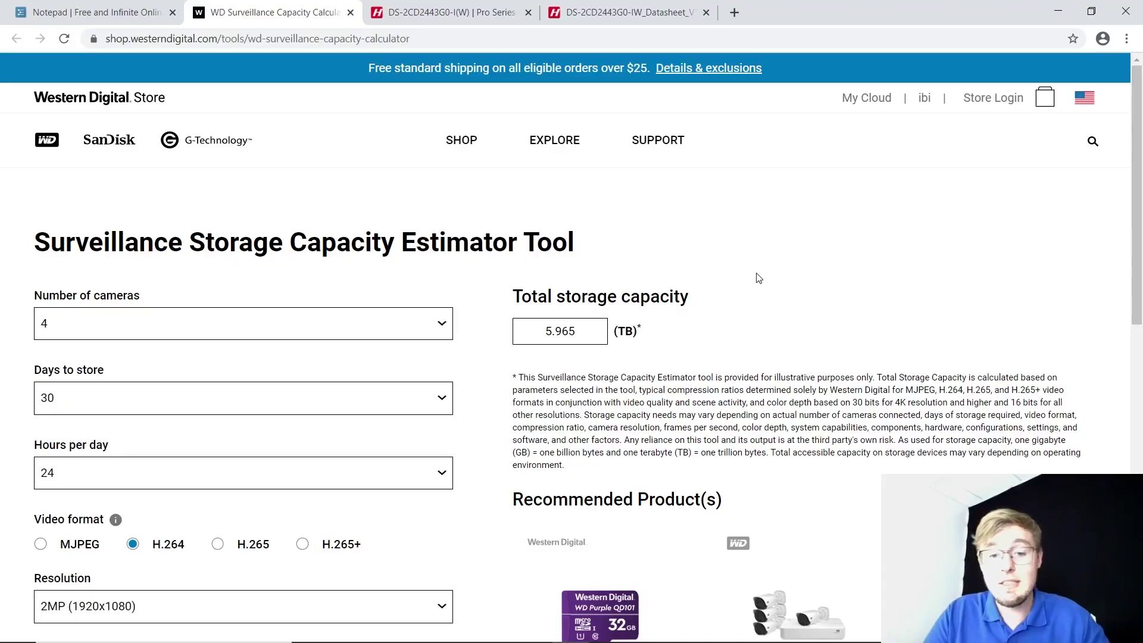
left_click(113, 13)
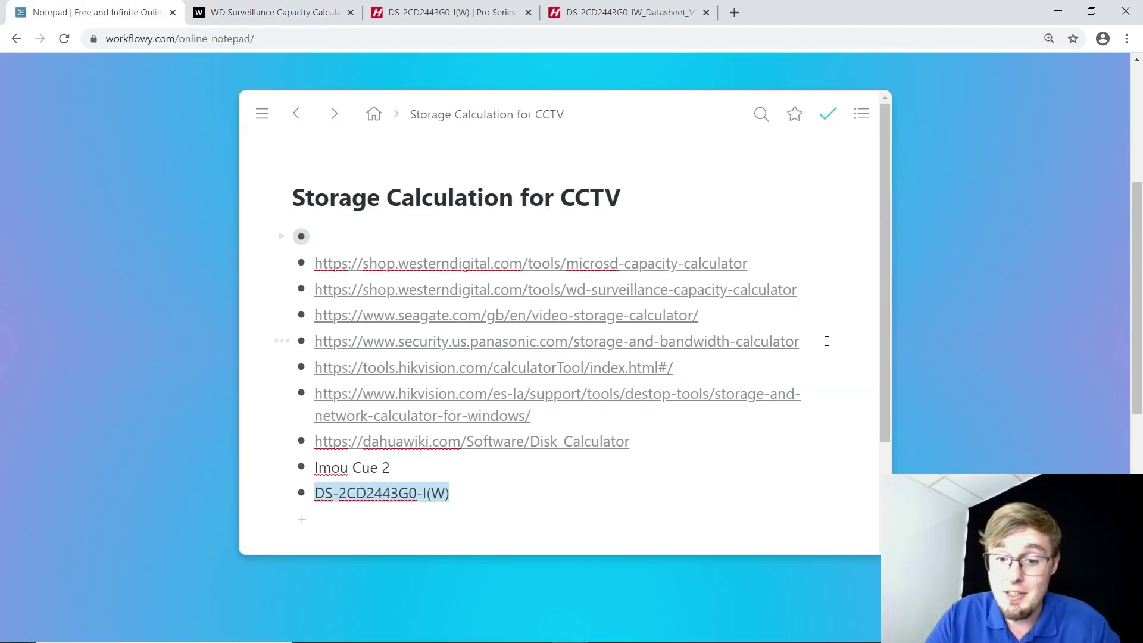
Step: Open the seagate.com video-storage-calculator link from the CCTV storage list
scroll(518, 421, "up", 1)
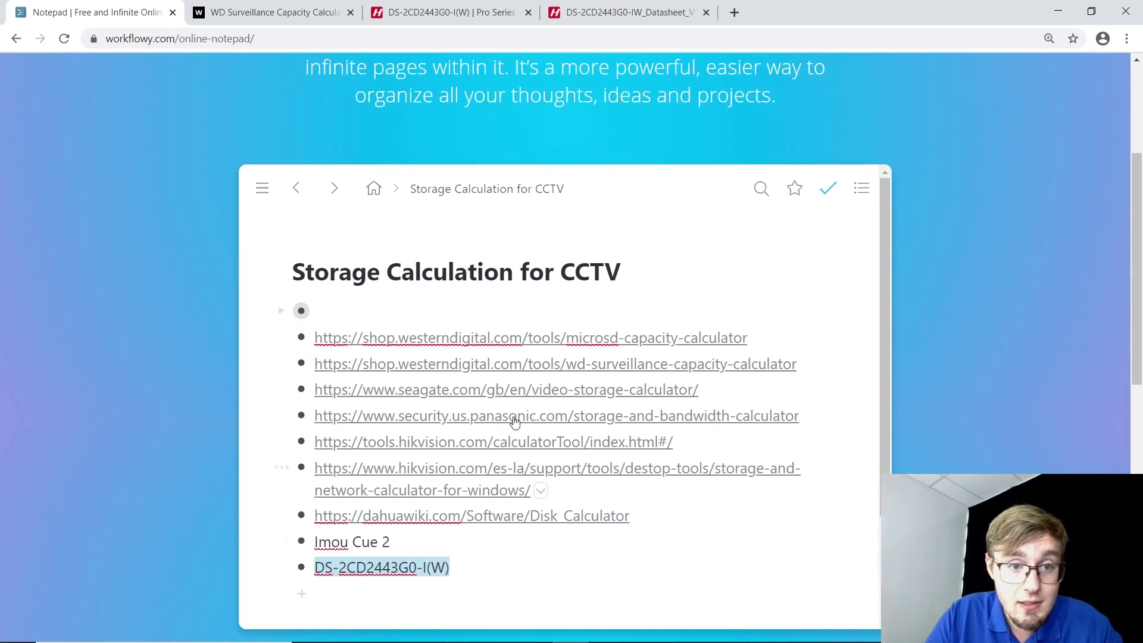
left_click(452, 394)
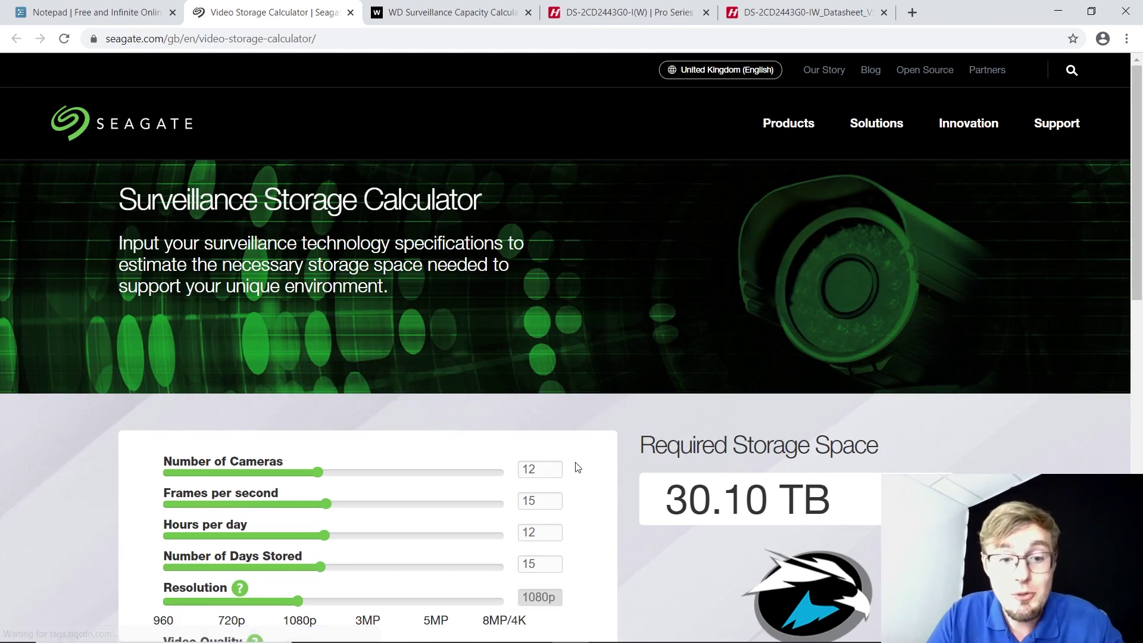
Step: Set the Seagate sliders to 24 hours per day and 24 frames per second
scroll(577, 467, "down", 1)
scroll(546, 431, "down", 1)
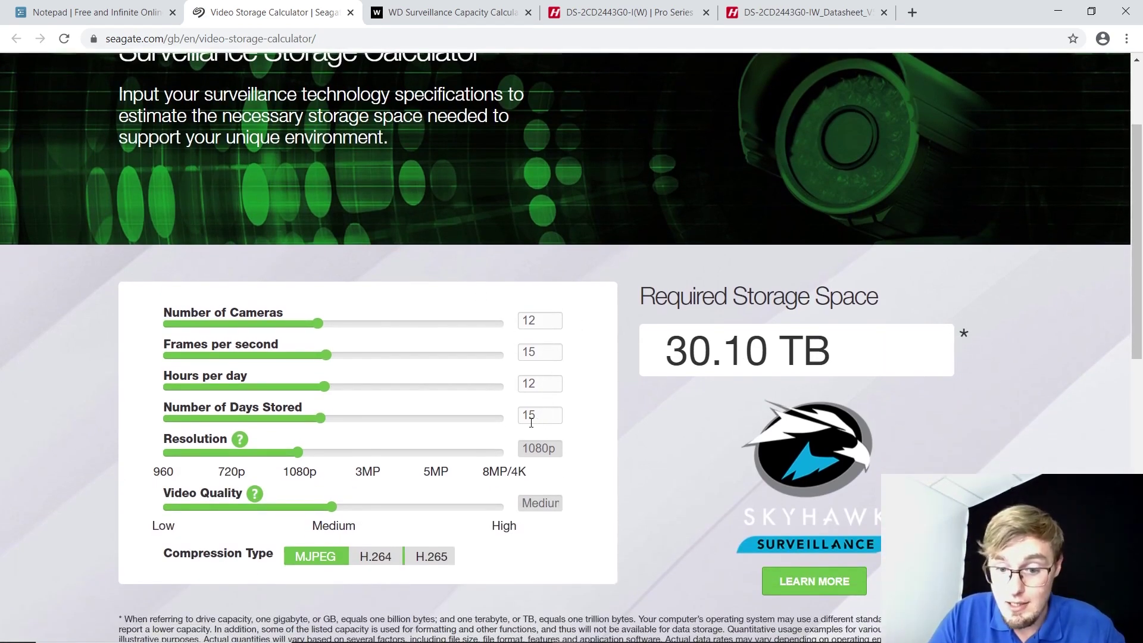
mouse_move(327, 331)
left_mouse_down()
mouse_move(377, 327)
mouse_move(307, 331)
mouse_move(399, 323)
mouse_move(331, 323)
left_mouse_up()
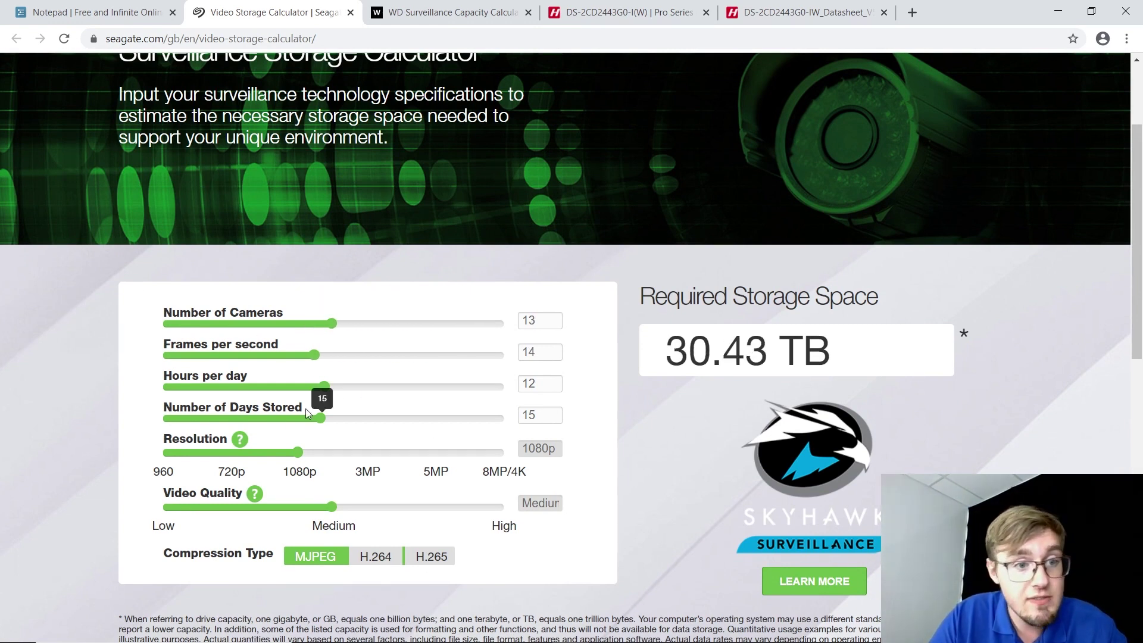
key("Right")
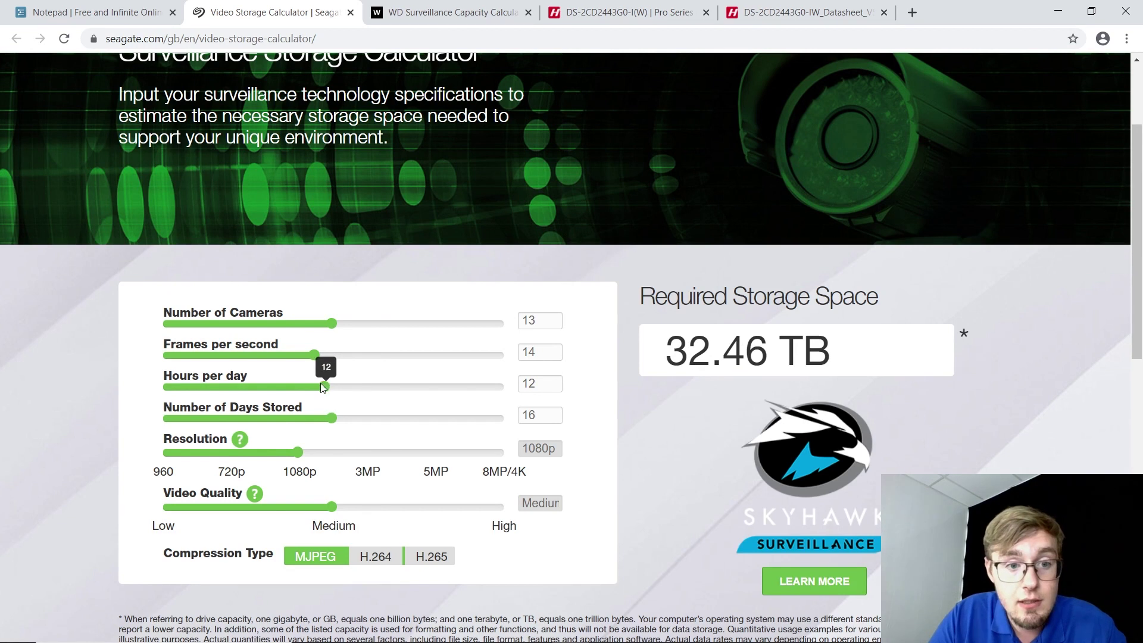
left_click_drag(325, 384, 520, 396)
left_click_drag(316, 358, 432, 365)
left_click_drag(332, 324, 500, 342)
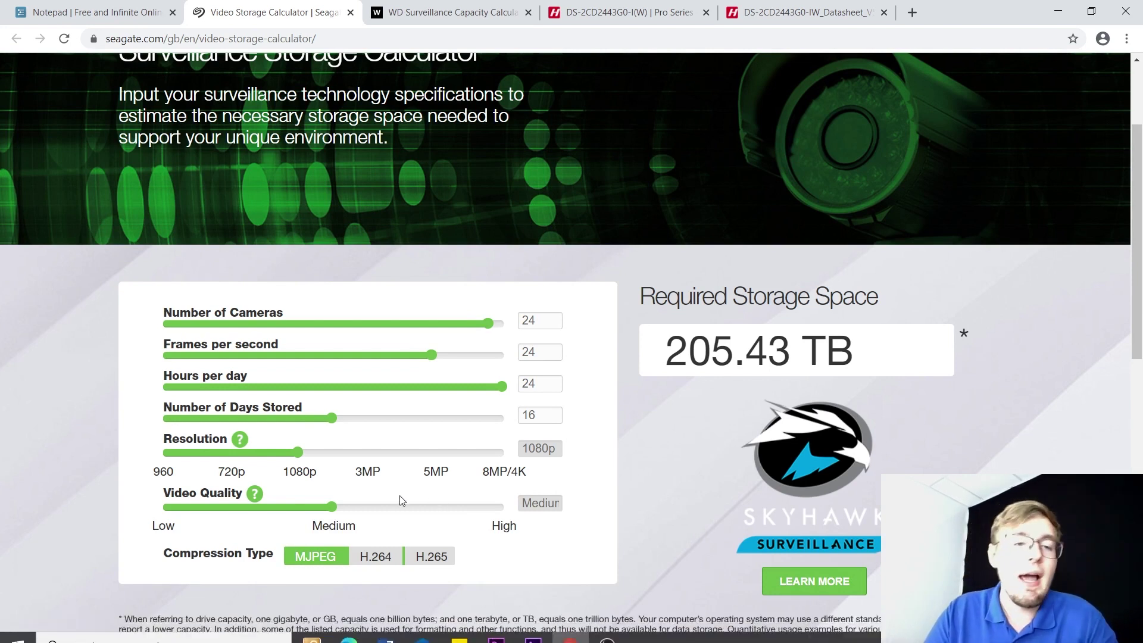
Step: Choose 3MP resolution and H.265 compression, store 30 days, and reduce cameras to 1
left_click(372, 454)
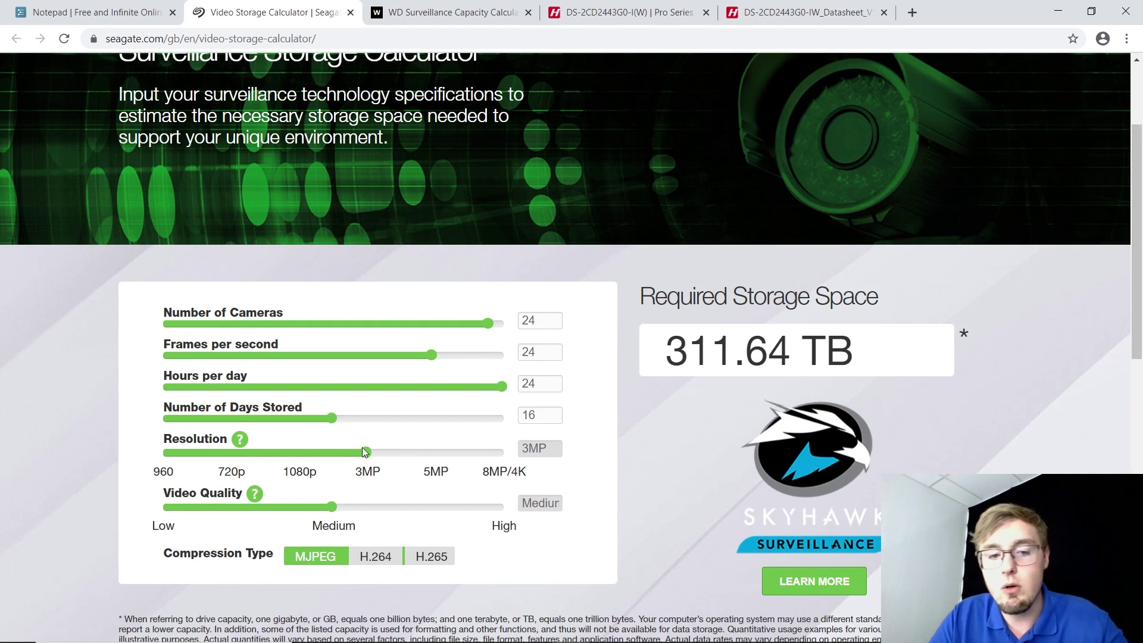
left_click(439, 560)
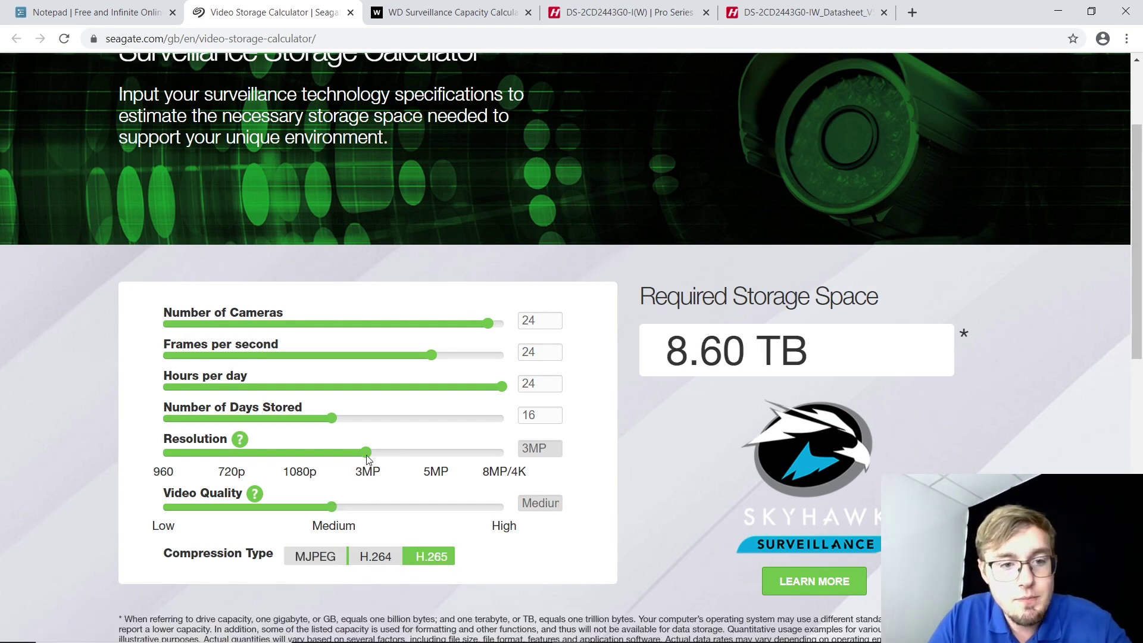
mouse_move(331, 420)
left_click_drag(331, 420, 493, 420)
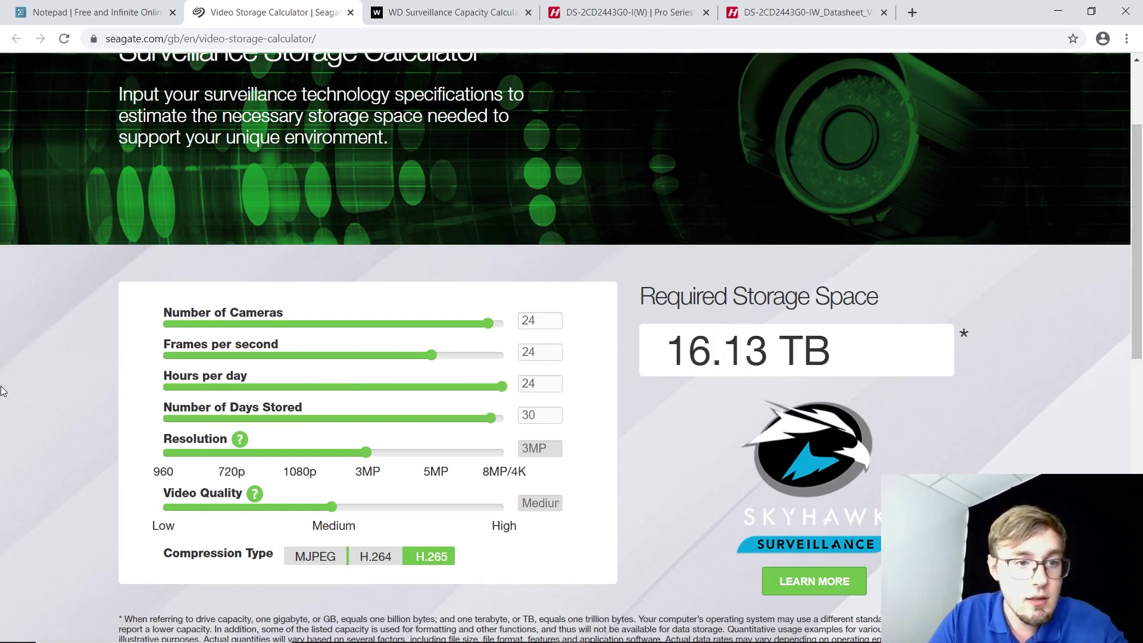
left_click_drag(491, 334, 166, 335)
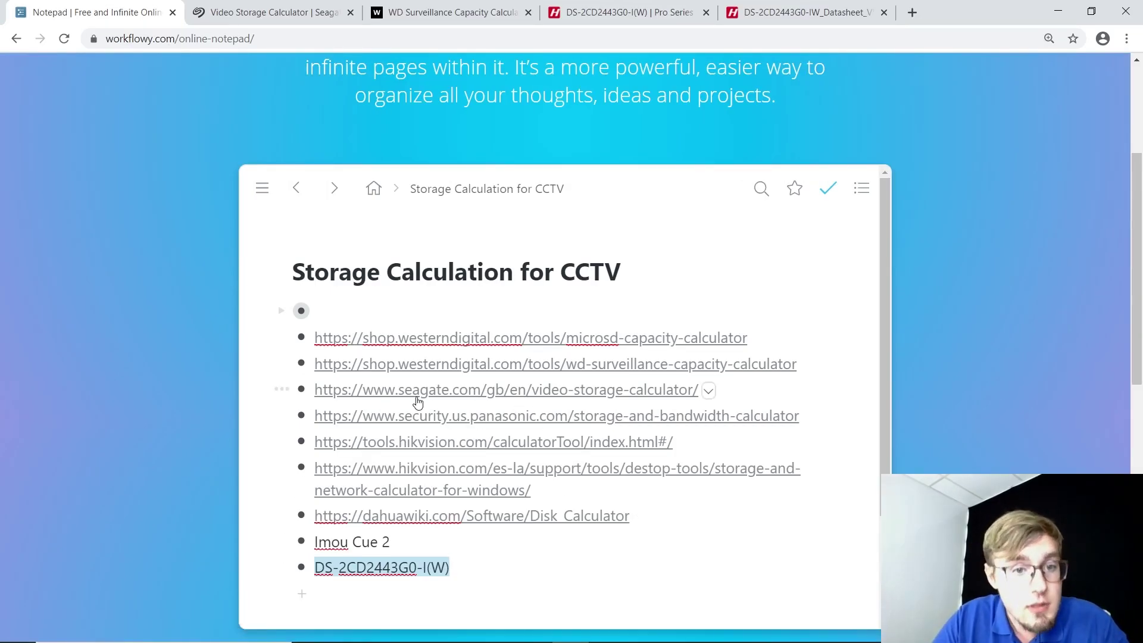
Step: Open the Panasonic storage calculator and enter a 4096 Kbps data rate for one camera
left_click(426, 417)
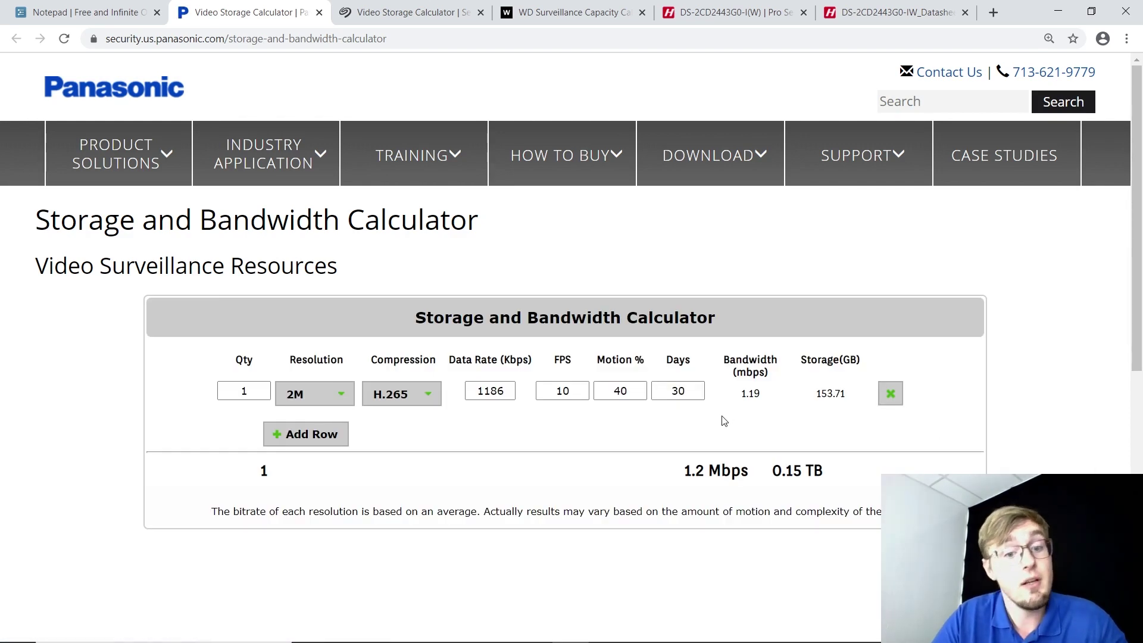
left_click(237, 398)
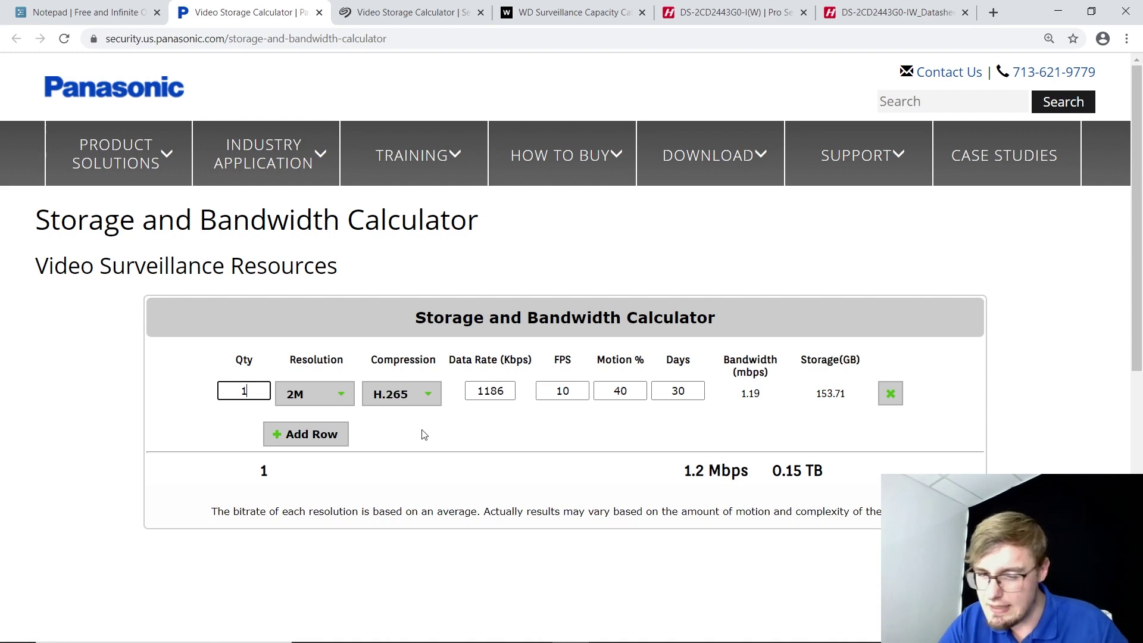
double_click(490, 390)
type("4096")
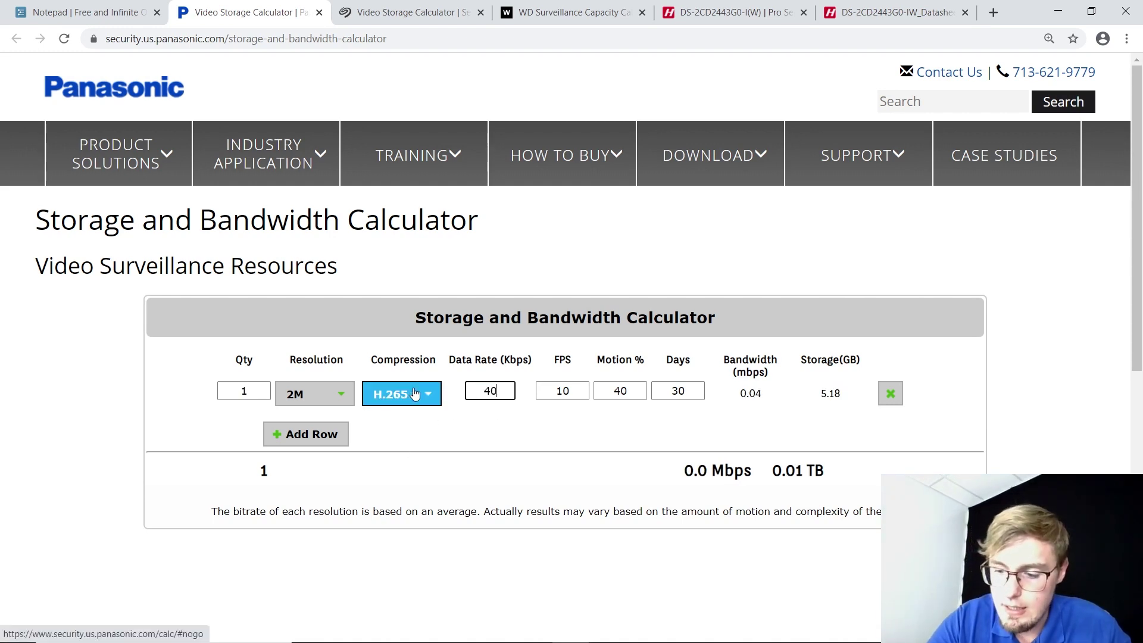
Step: Set the camera row to 4M resolution, H.265, 24 FPS and 50% motion
left_click(331, 393)
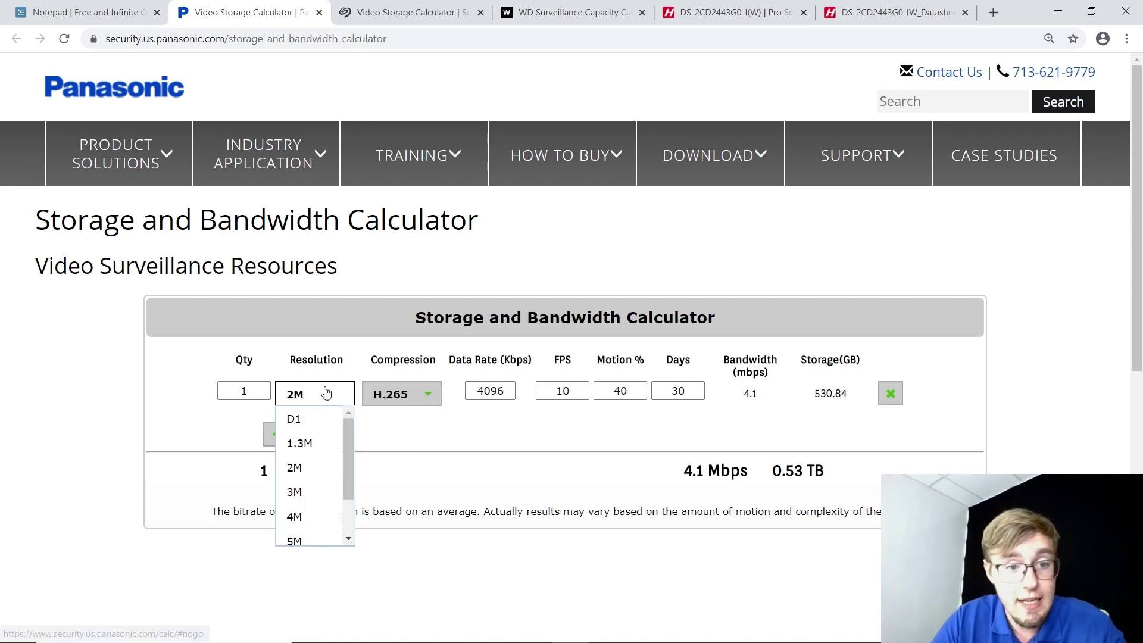
left_click(311, 517)
left_click(402, 393)
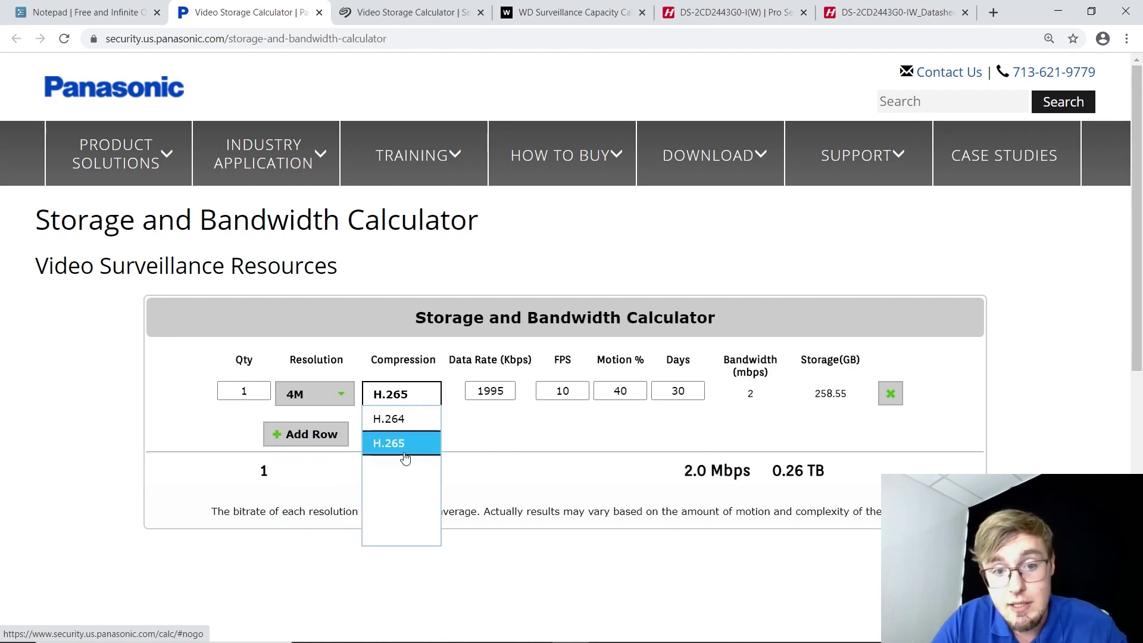
left_click(402, 447)
double_click(563, 391)
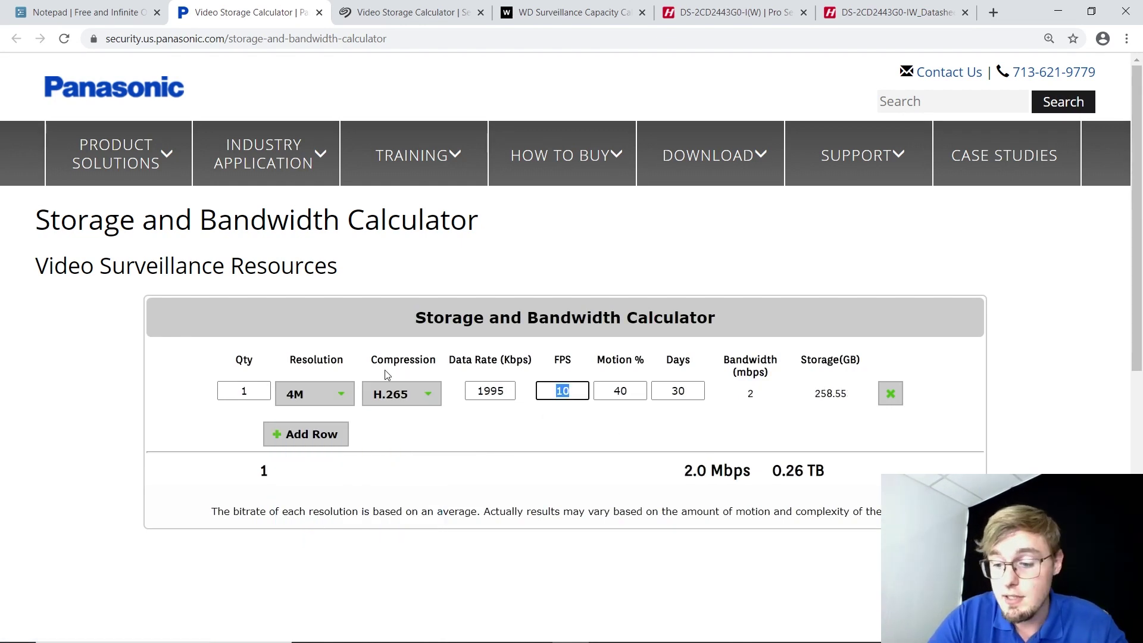
type("24")
mouse_move(606, 631)
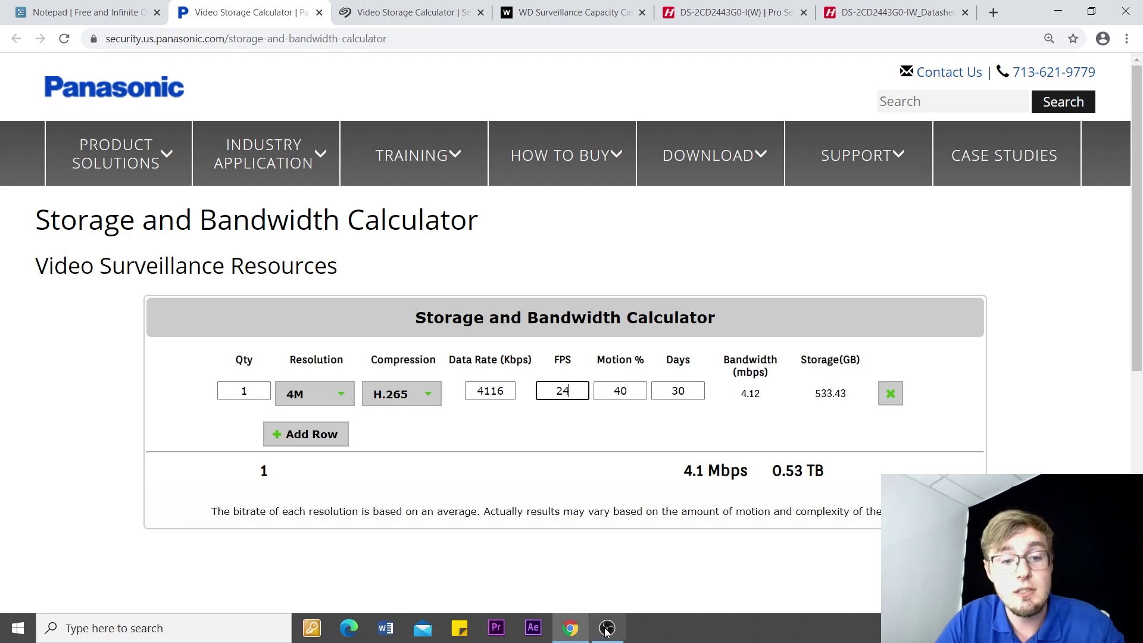
double_click(620, 391)
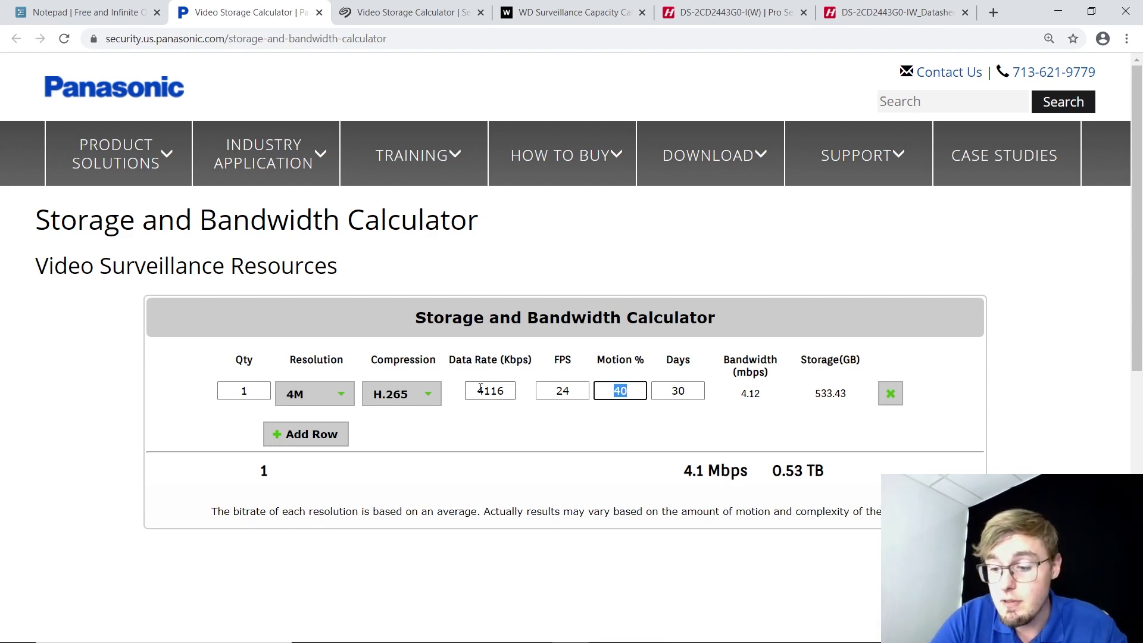
type("50")
left_click(655, 440)
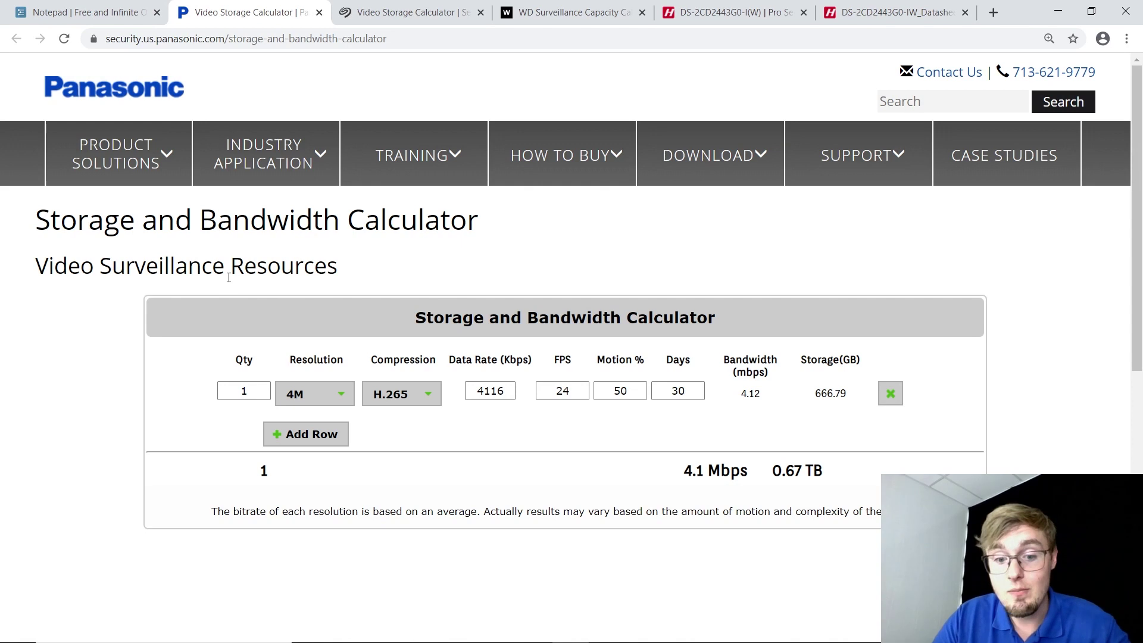
Step: Check the storage total, re-enter the 4096 Kbps data rate, and return to the notepad
triple_click(799, 471)
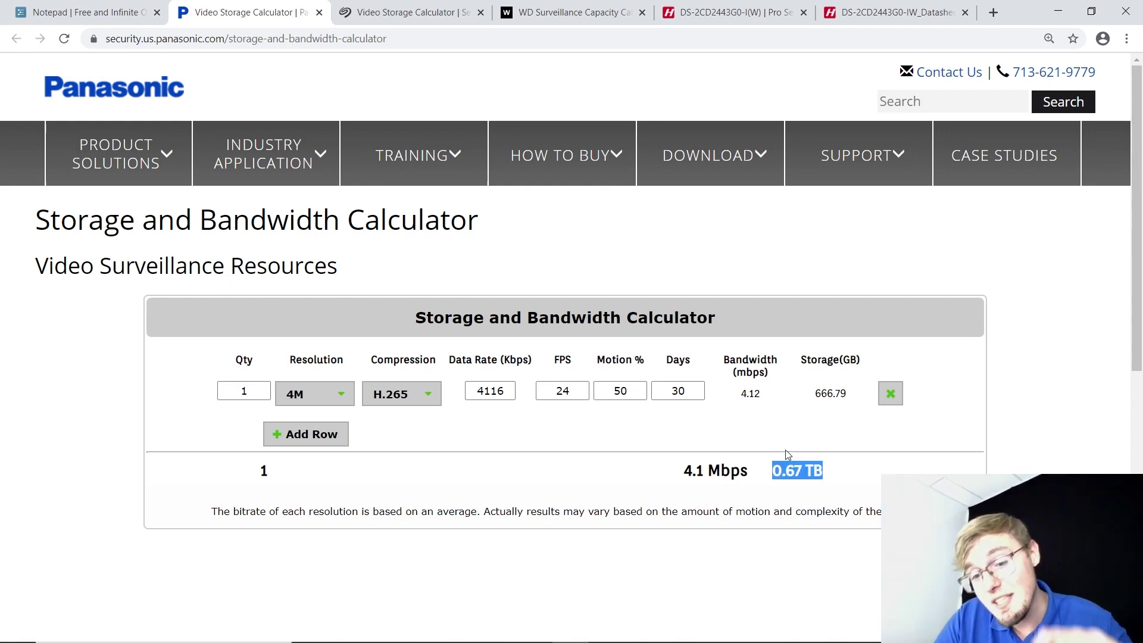
left_click(496, 391)
double_click(496, 392)
type("40")
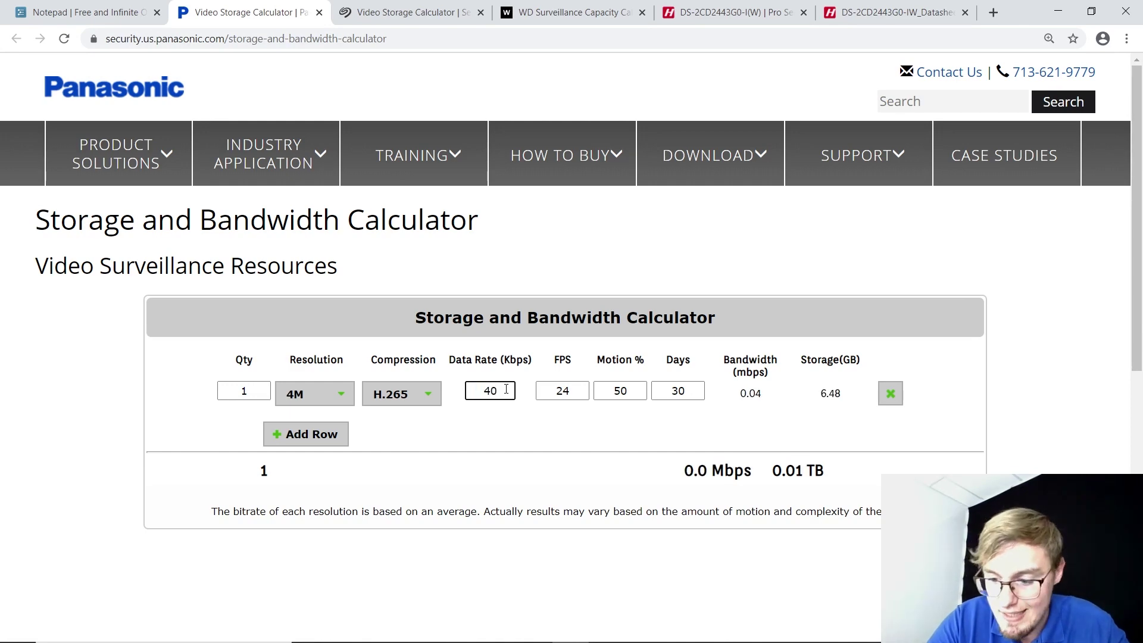
type("96")
left_click(618, 428)
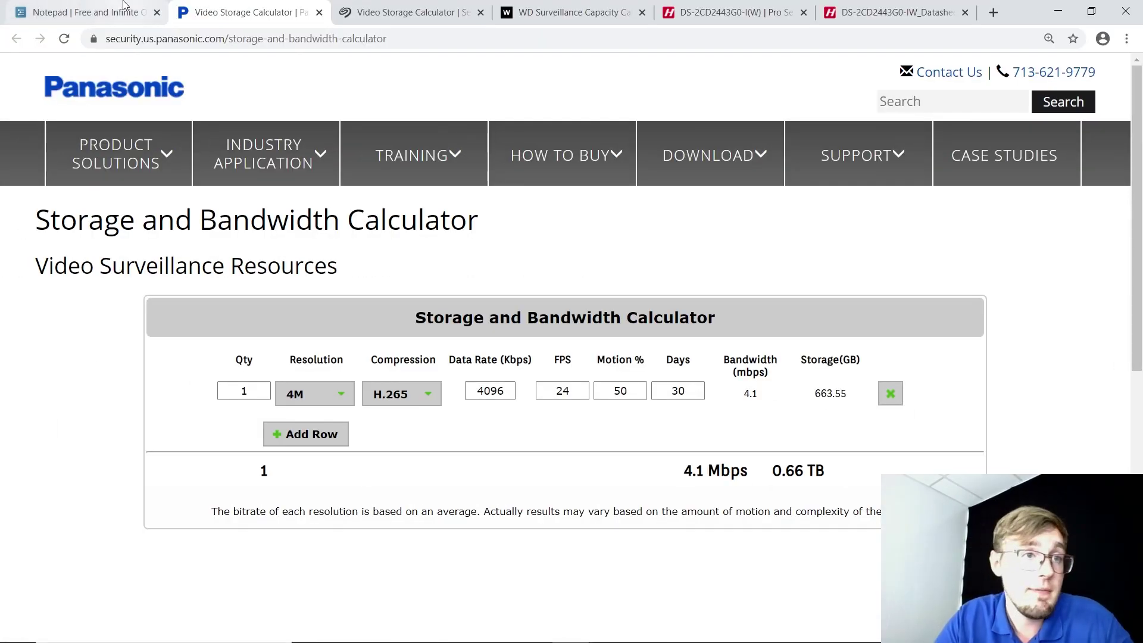
left_click(124, 7)
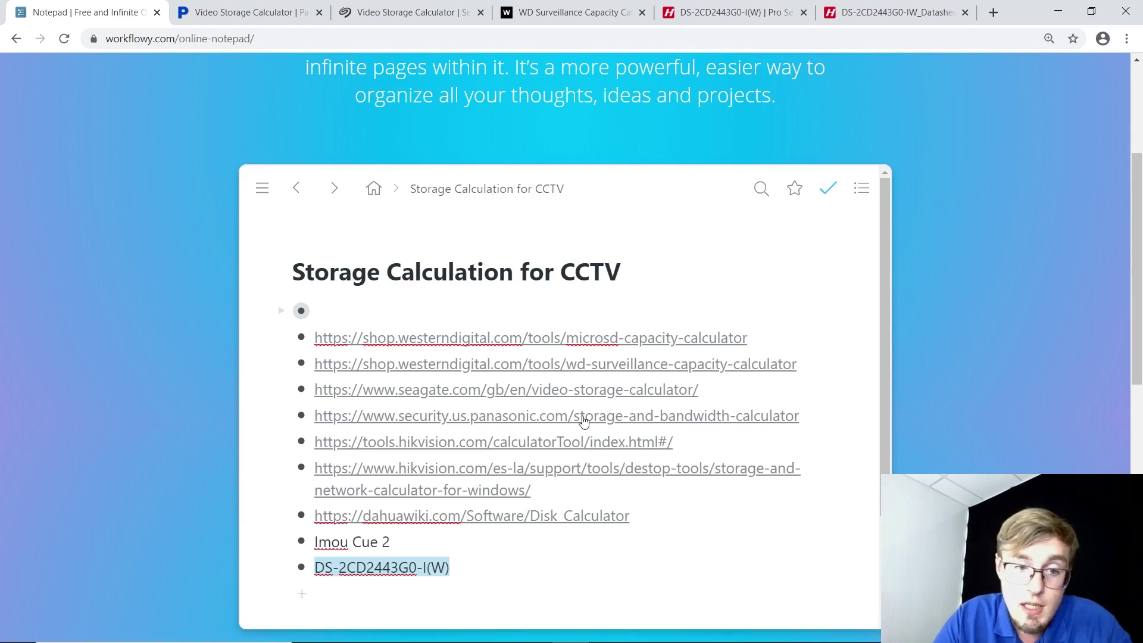
Step: Open the tools.hikvision.com calculator and add one default 12MP H.264 channel, giving 18 days
left_click(445, 444)
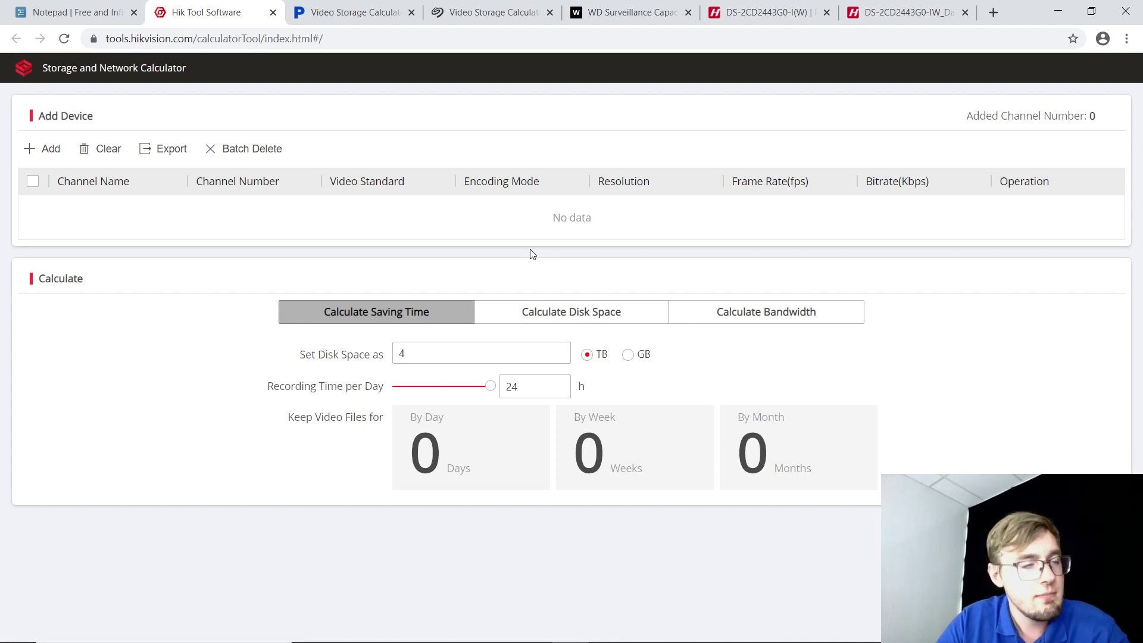
left_click(48, 156)
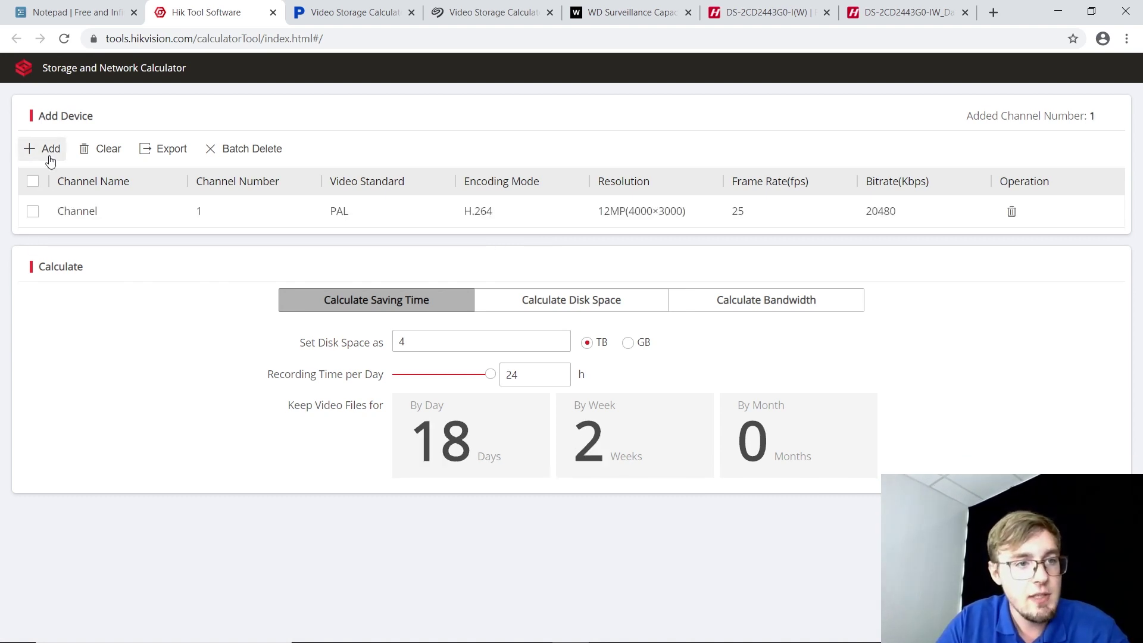
Step: Change the channel to H.265 encoding at 4MP (2560×1440), keeping 25 fps for 94 days
left_click(492, 221)
left_click(502, 214)
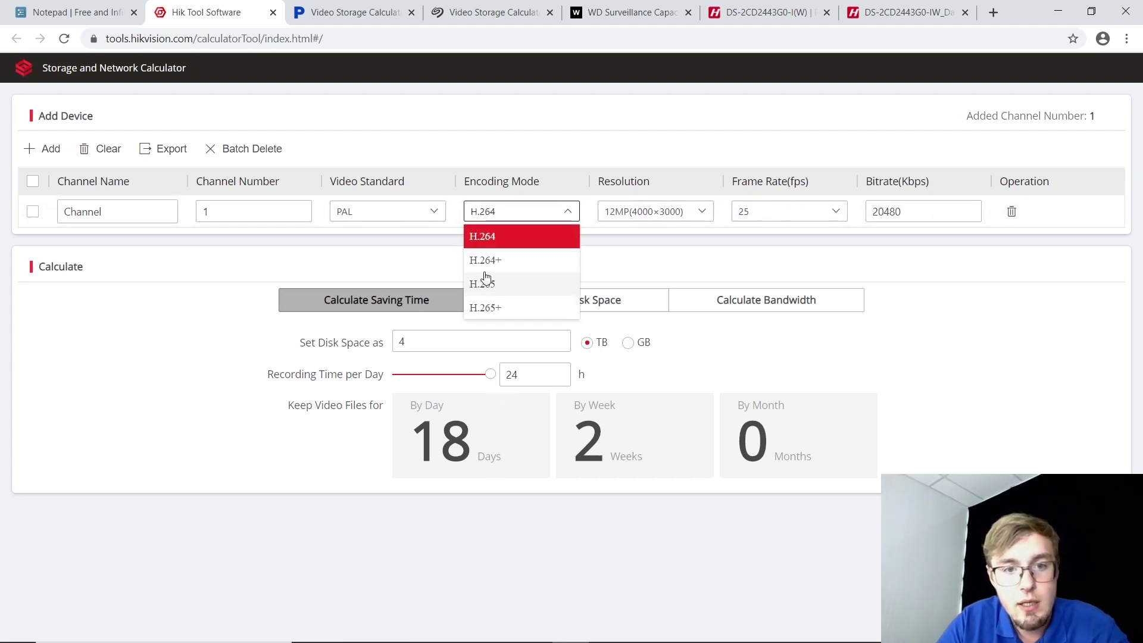
left_click(489, 284)
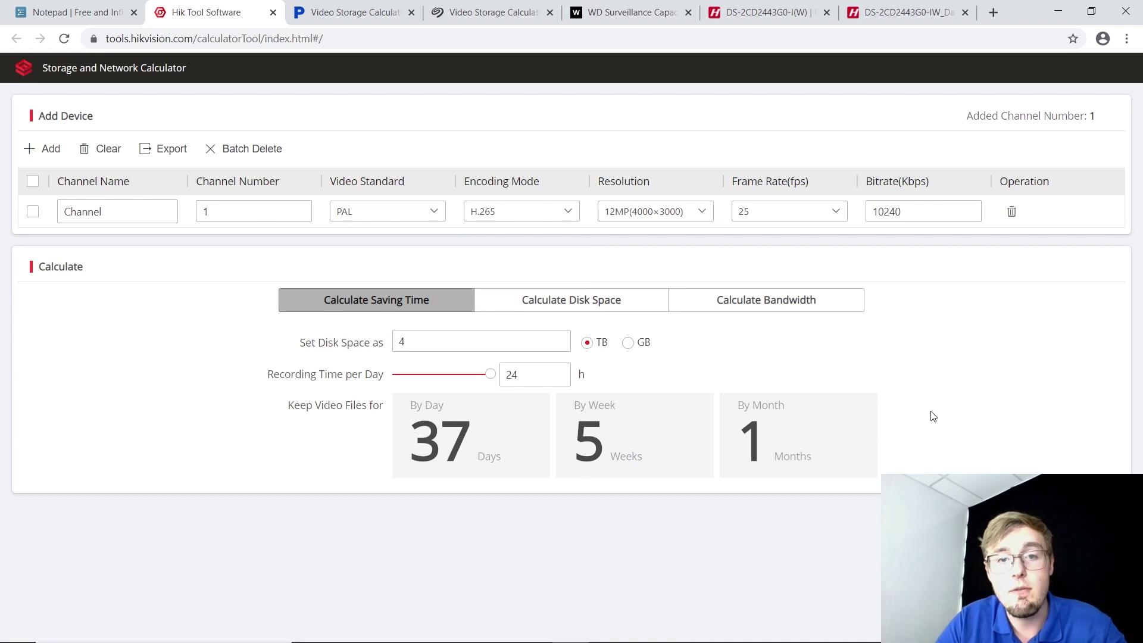
left_click(657, 212)
scroll(631, 381, "down", 1)
scroll(632, 369, "down", 3)
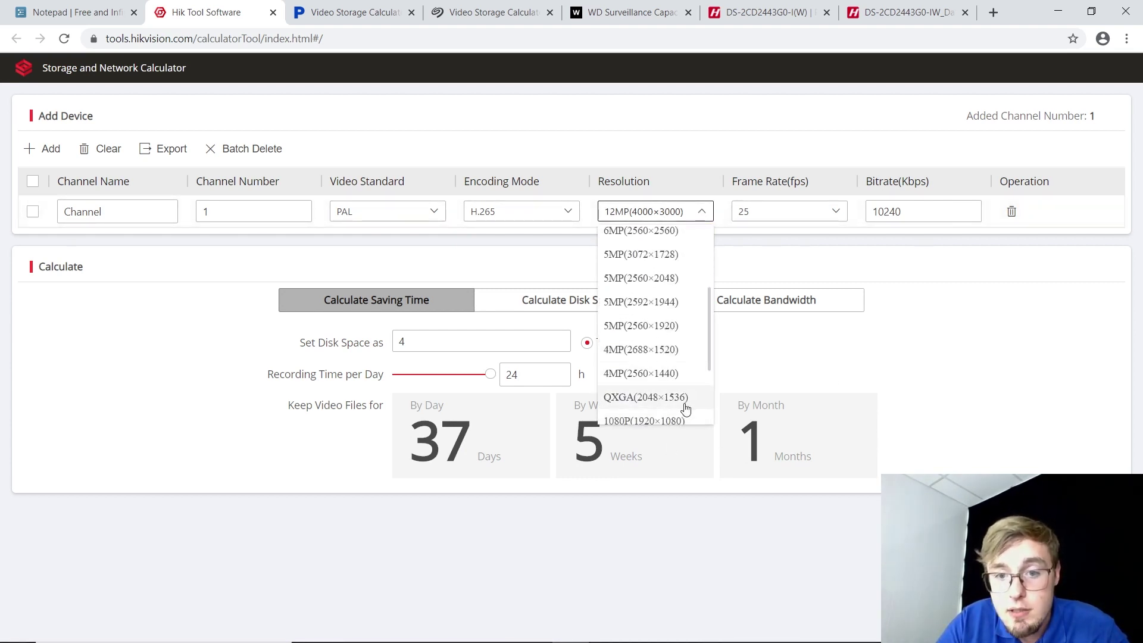
left_click(655, 375)
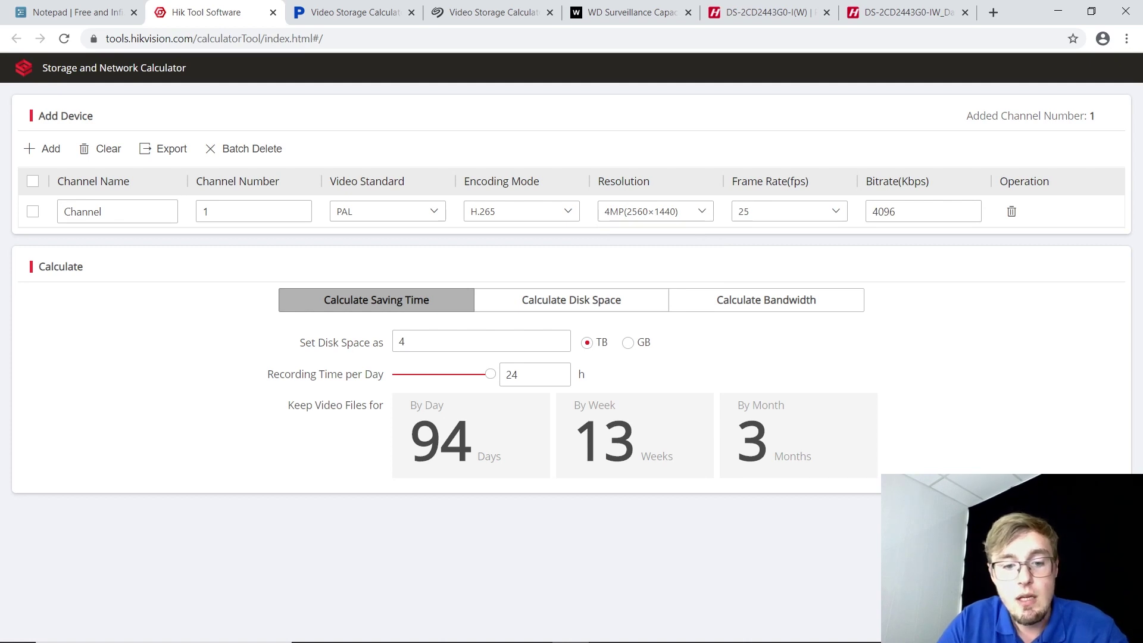
left_click(780, 215)
left_click(763, 259)
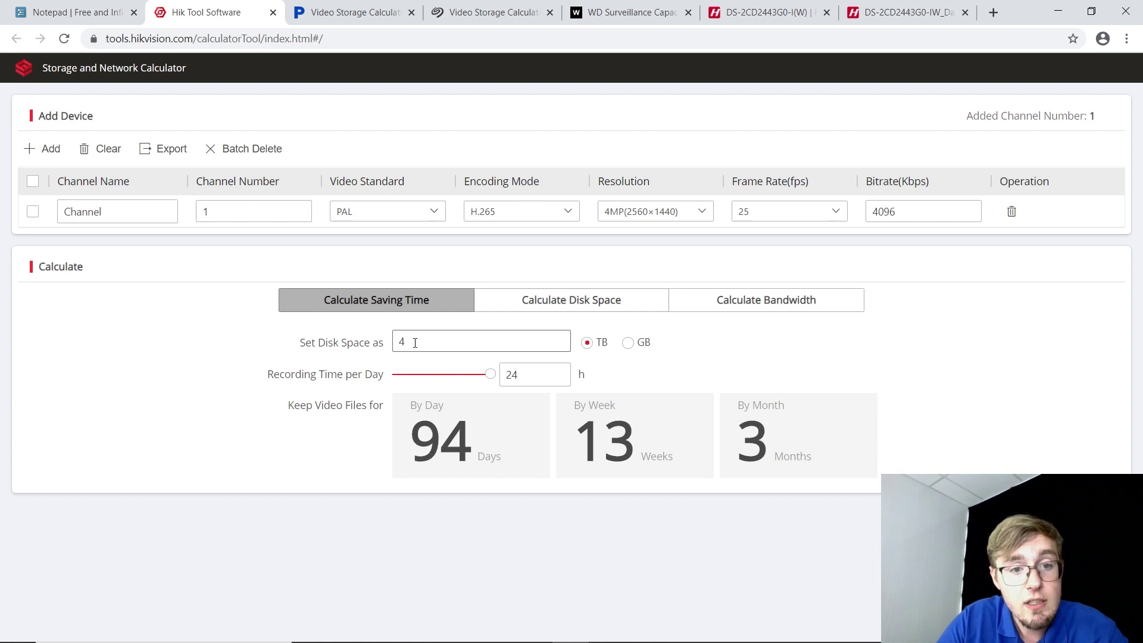
Step: Change the disk space setting to 2 TB
left_click_drag(429, 340, 186, 356)
type("2")
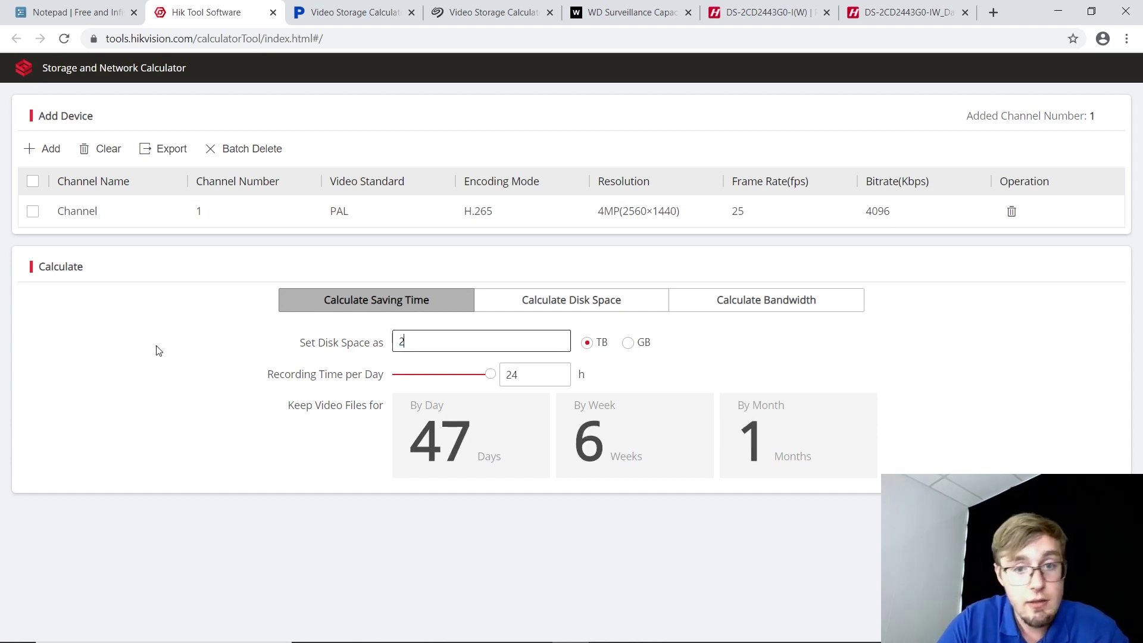
left_click(990, 389)
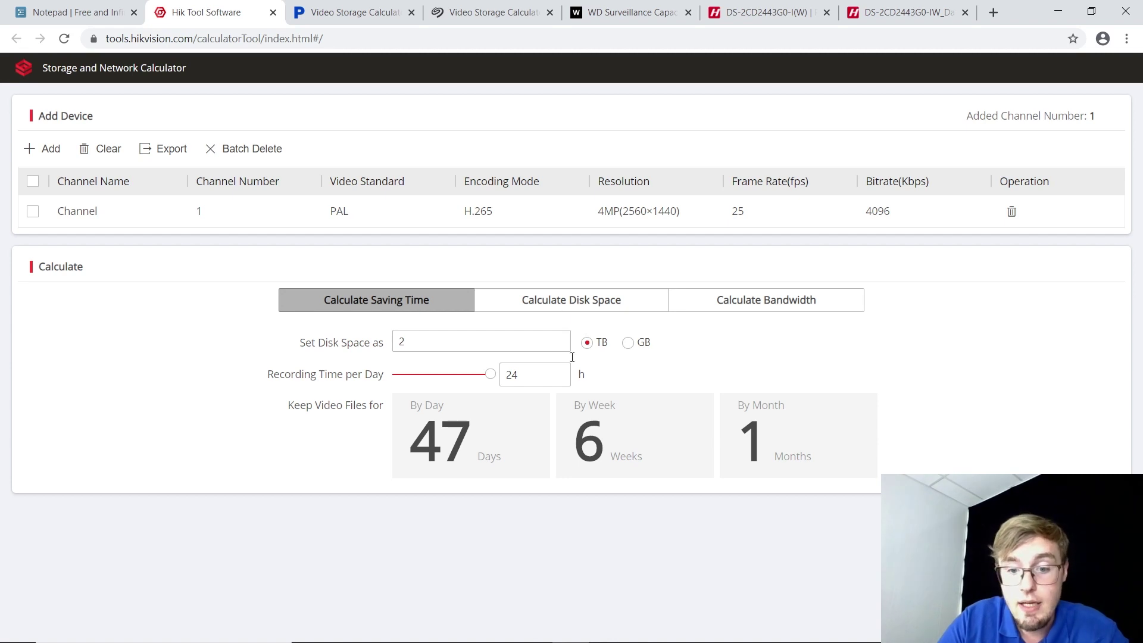
Step: Calculate required disk space with a one-month saving time, giving 1.3 TB
left_click(536, 377)
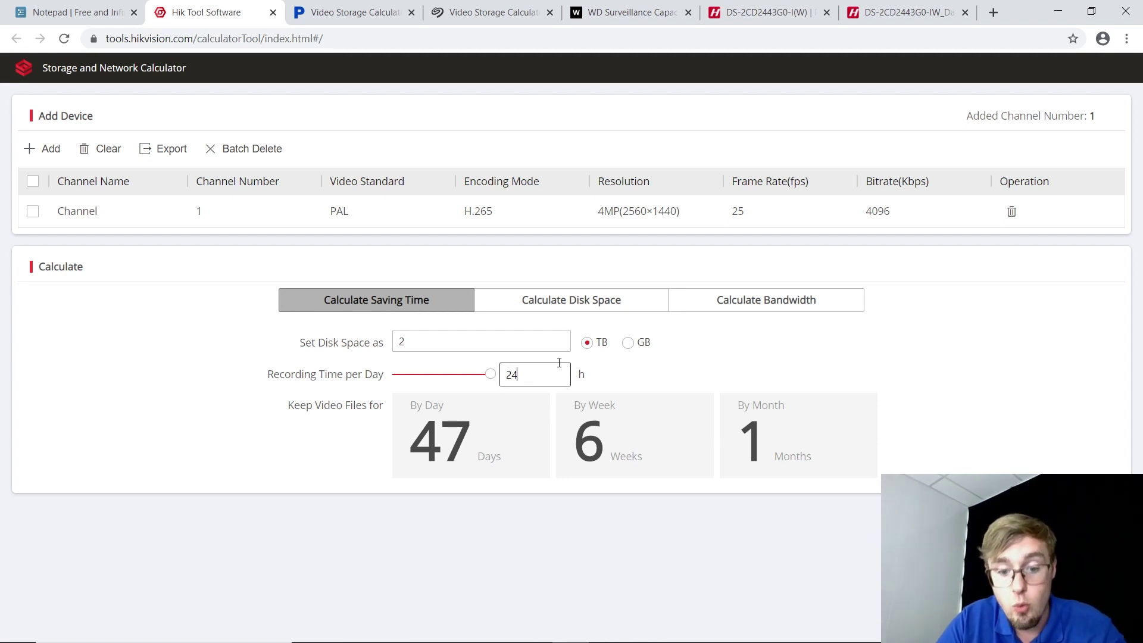
left_click(575, 303)
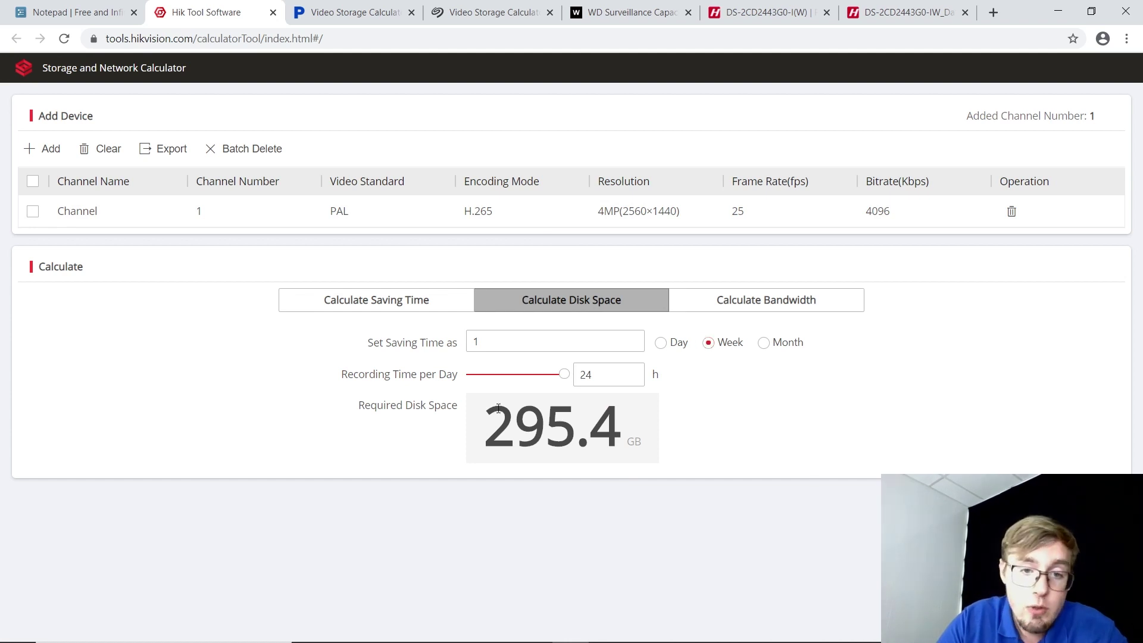
left_click_drag(502, 422, 631, 431)
left_click(809, 539)
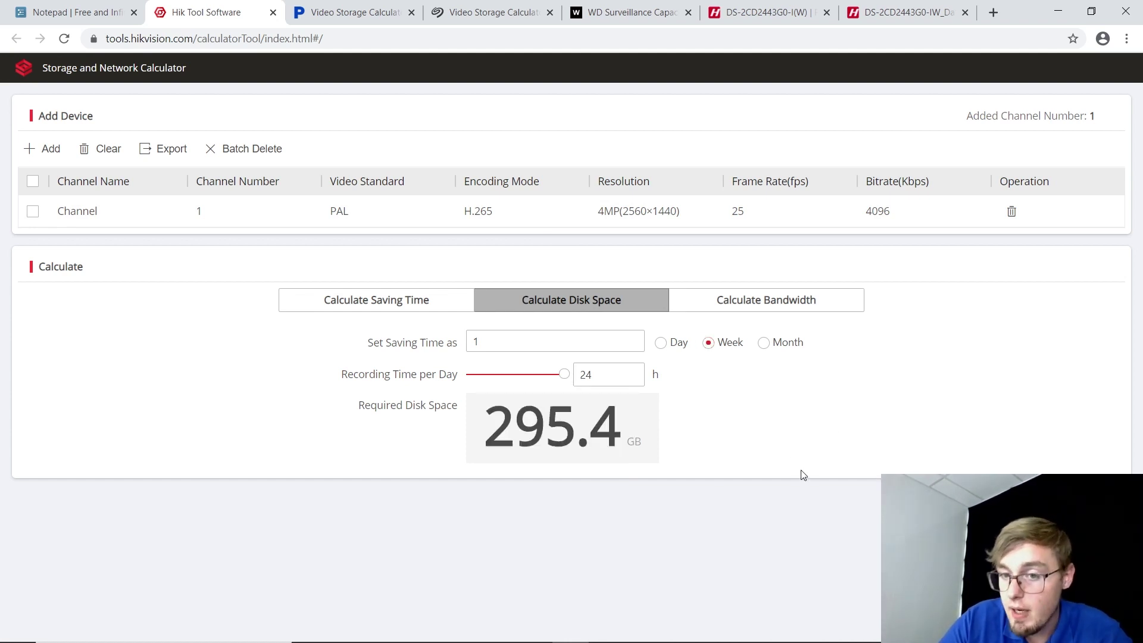
left_click(763, 344)
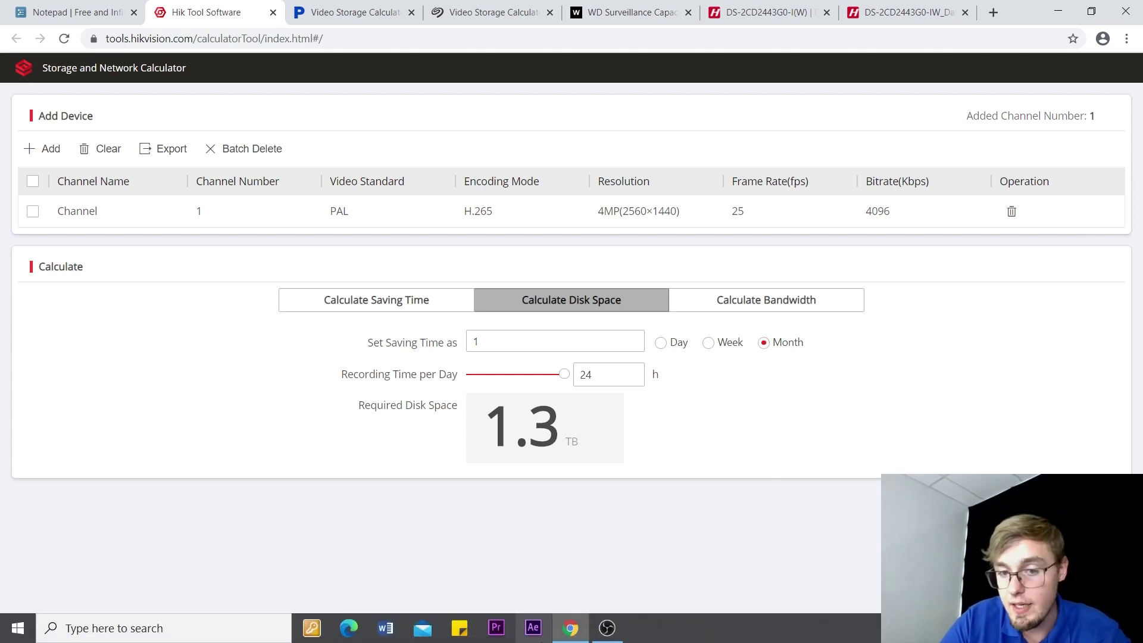
Step: Add a second channel set to H.265 and 1080P (1920×1080)
left_click(45, 156)
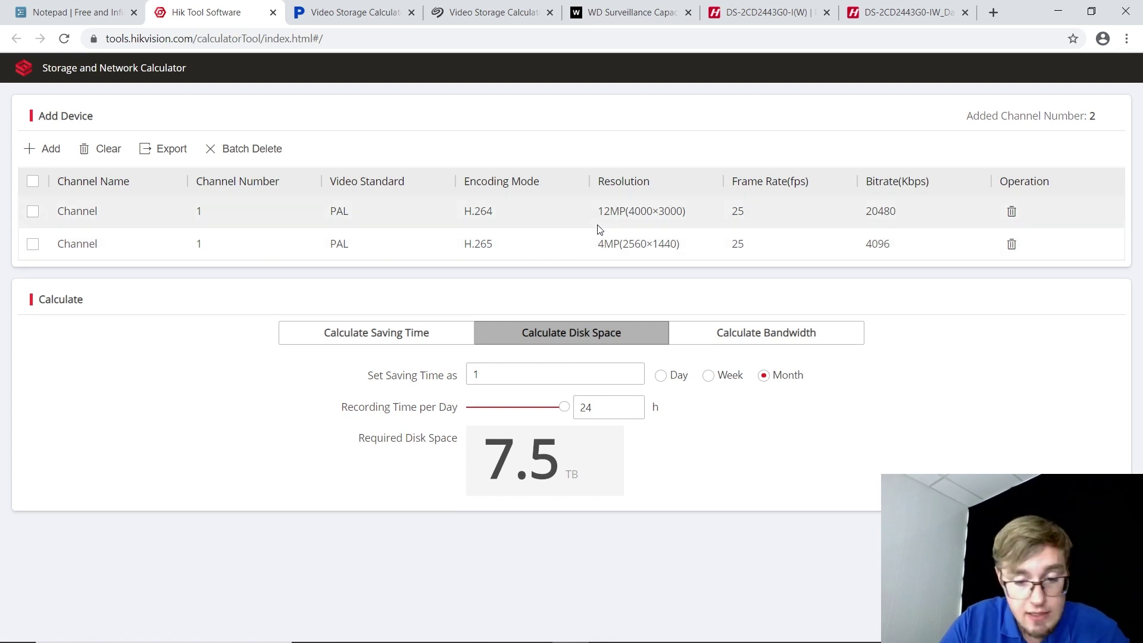
left_click(485, 216)
left_click(484, 213)
left_click(510, 288)
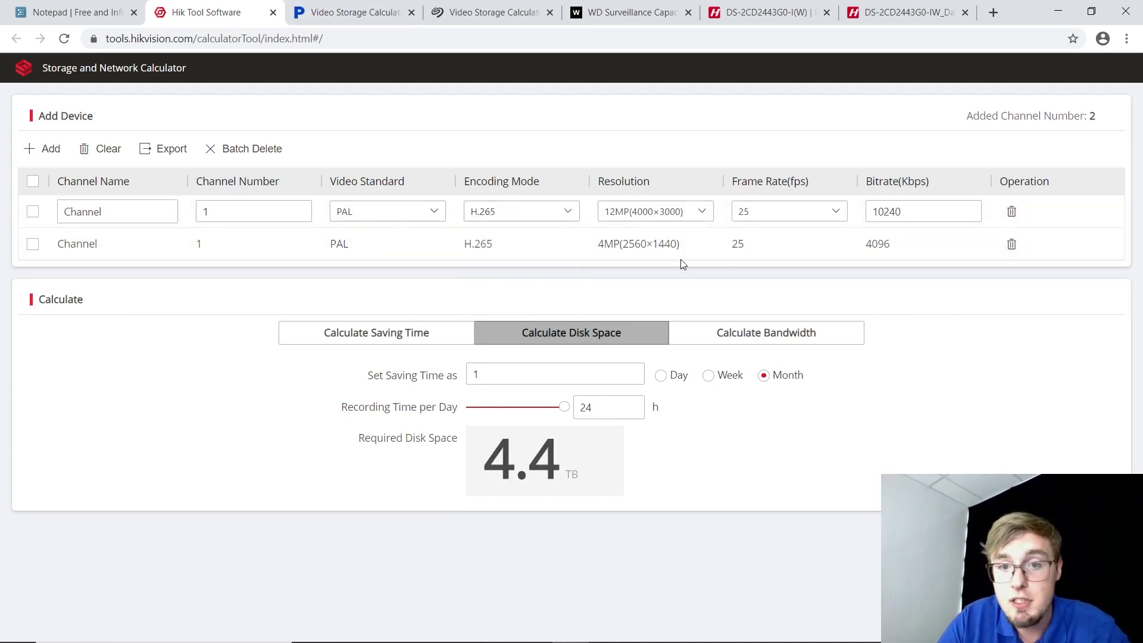
left_click(643, 212)
scroll(625, 357, "down", 2)
scroll(655, 387, "down", 2)
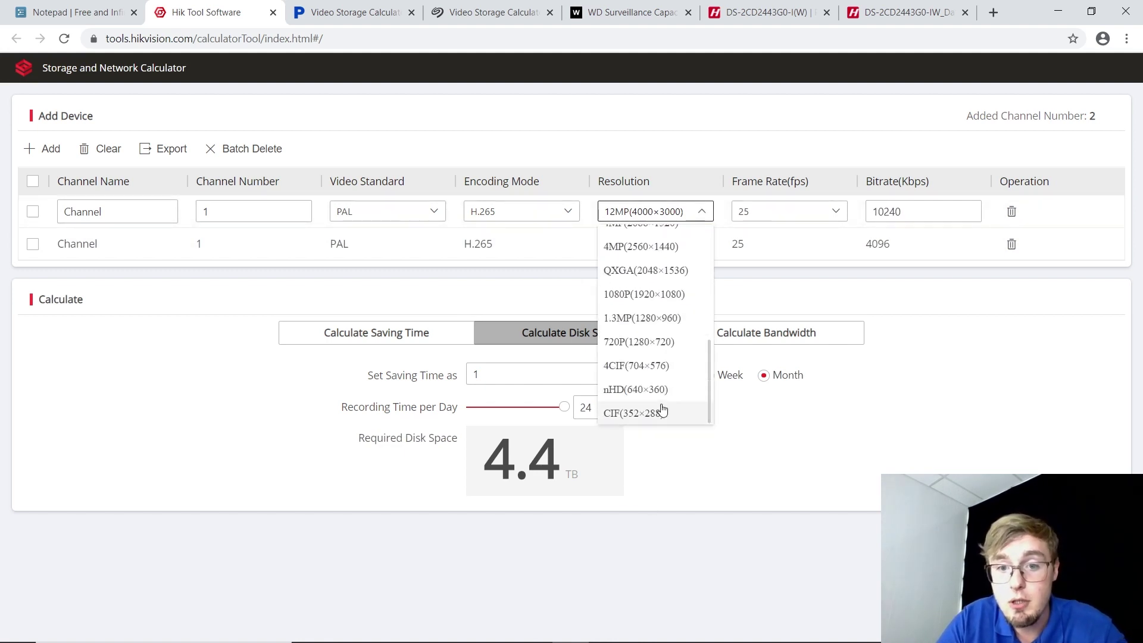
scroll(653, 333, "up", 2)
left_click(651, 368)
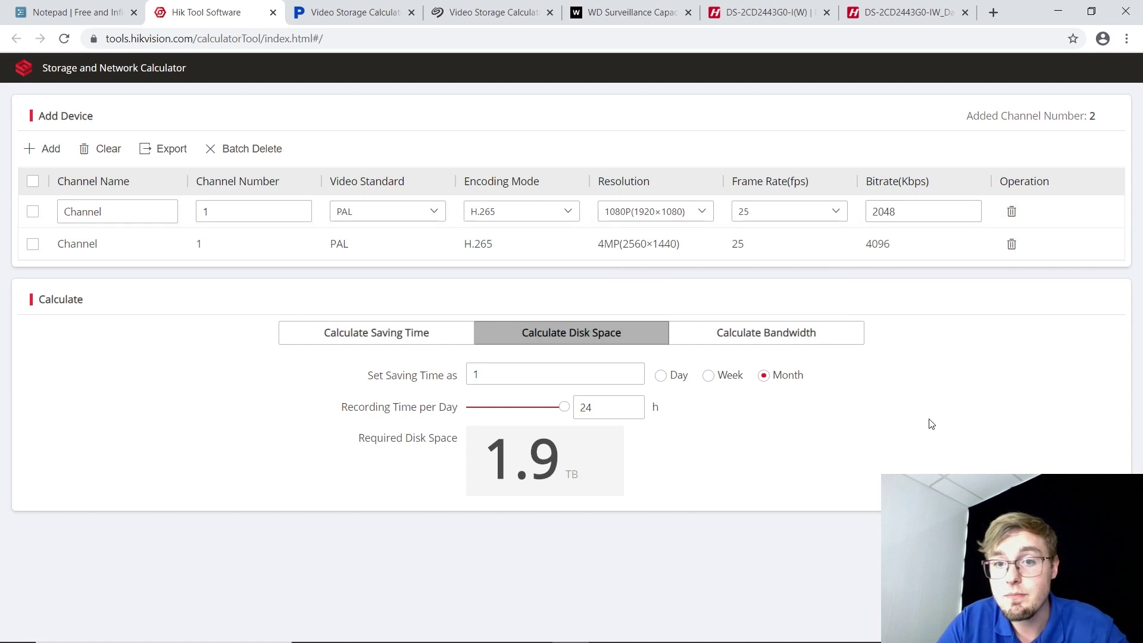
Step: Confirm the row, note the 1.9 TB monthly total, and clear all devices
left_click(890, 421)
left_click_drag(576, 467, 479, 464)
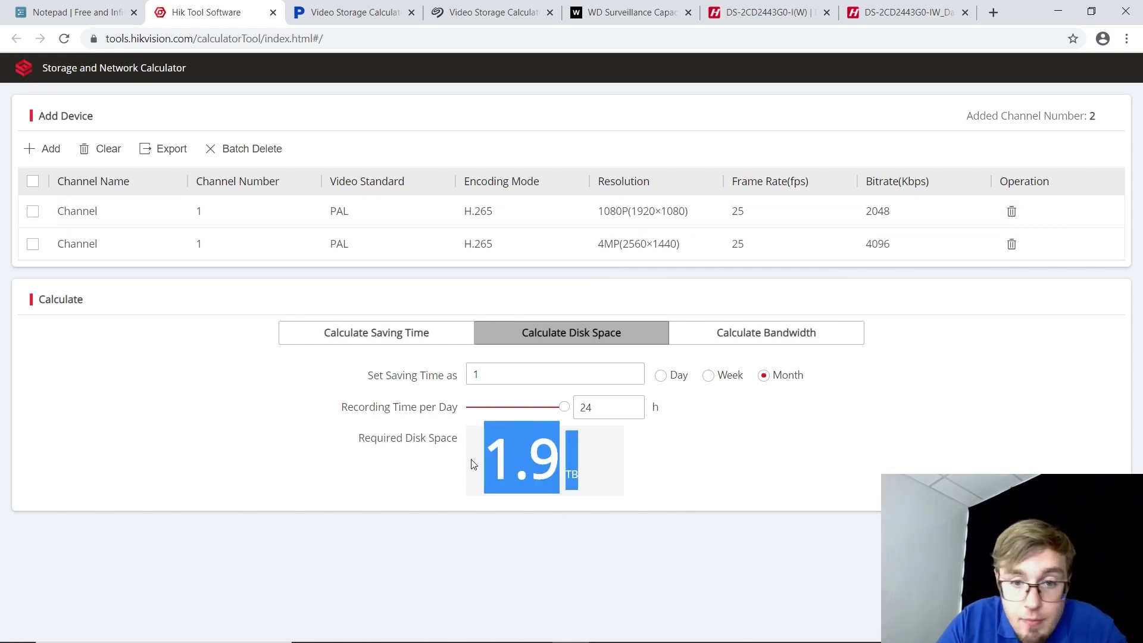
left_click(100, 148)
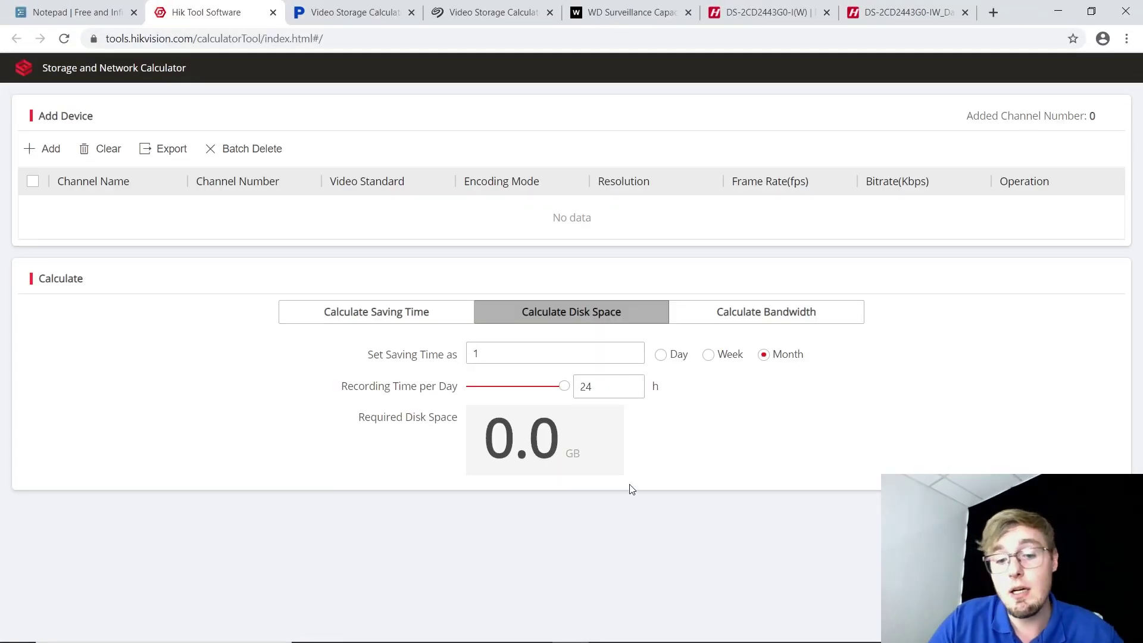
Step: Launch the desktop Storage and Network Calculator and DiskCalculator programs, then return to Chrome
key("super+d")
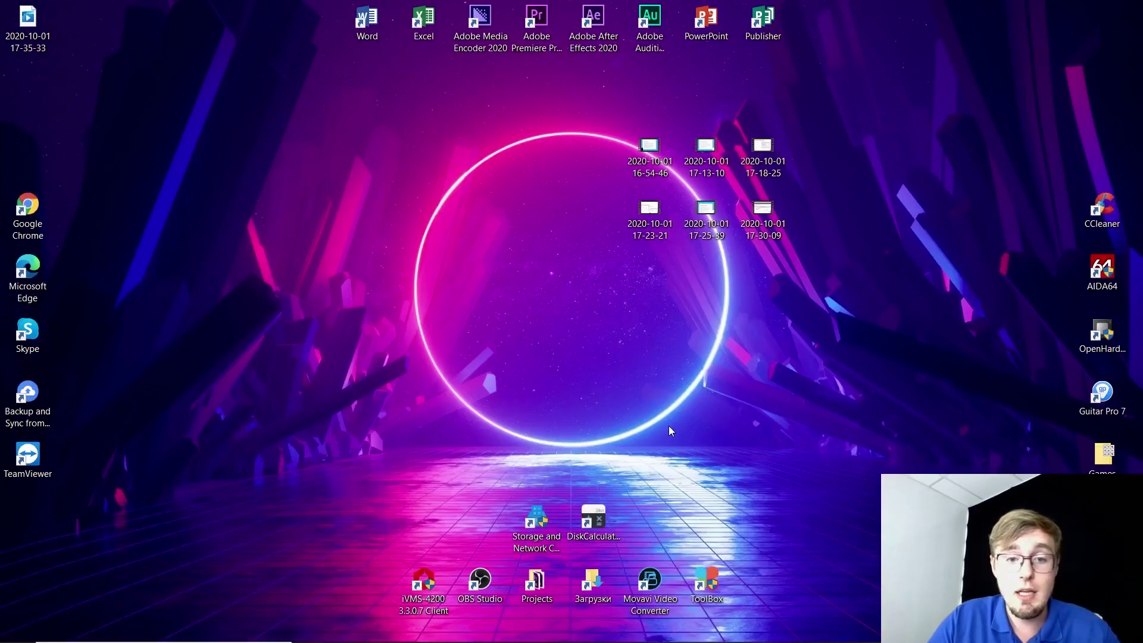
double_click(536, 519)
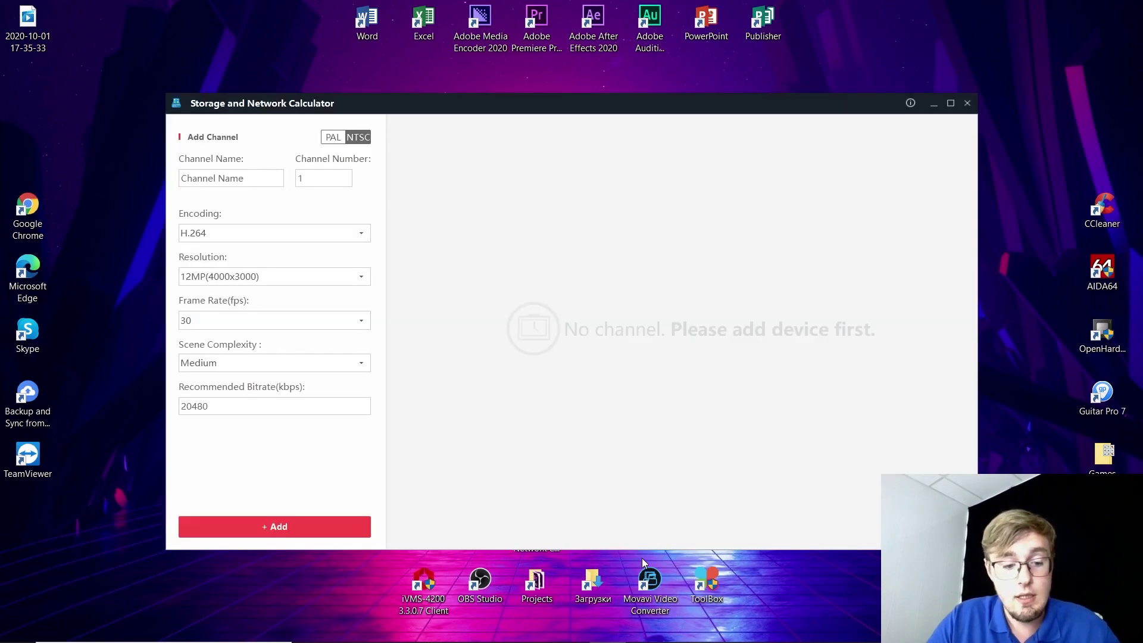
key("super+d")
double_click(607, 524)
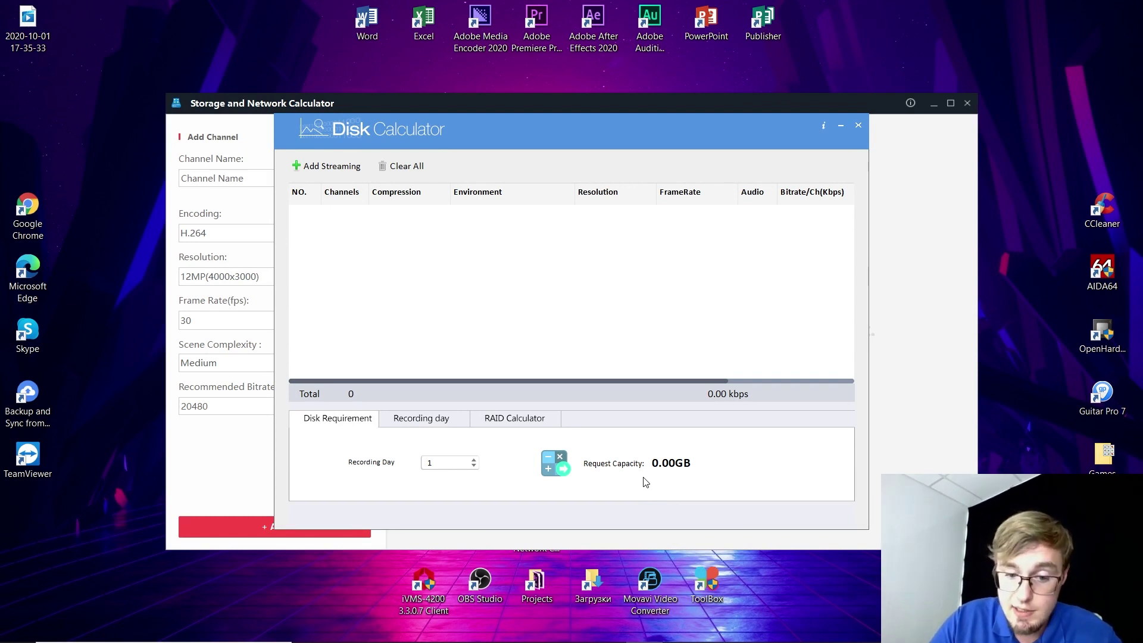
left_click_drag(538, 192, 610, 177)
left_click(697, 283)
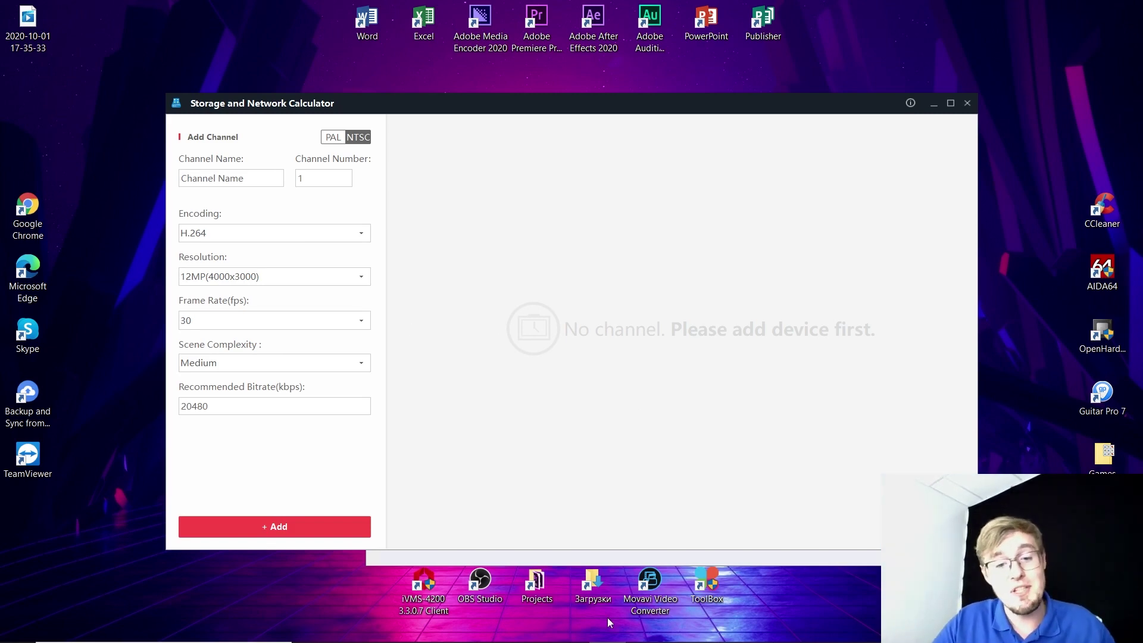
key("alt+Tab")
key("alt+Tab")
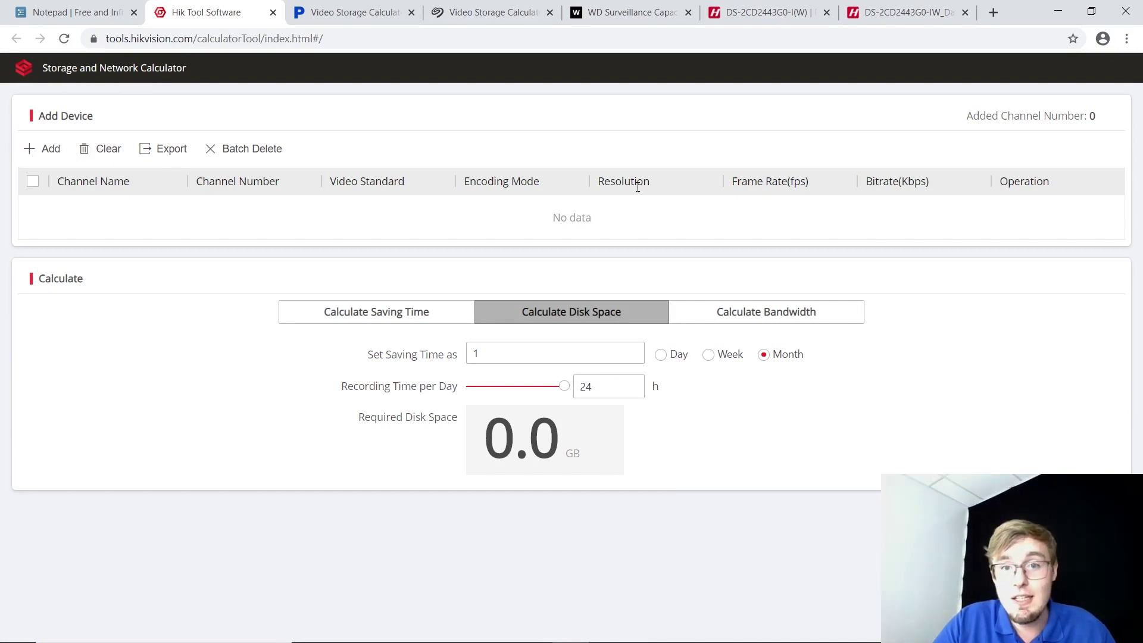
Step: Back in the web calculator, add a default 12MP H.264 channel needing 6.2 TB monthly
key("alt+Tab")
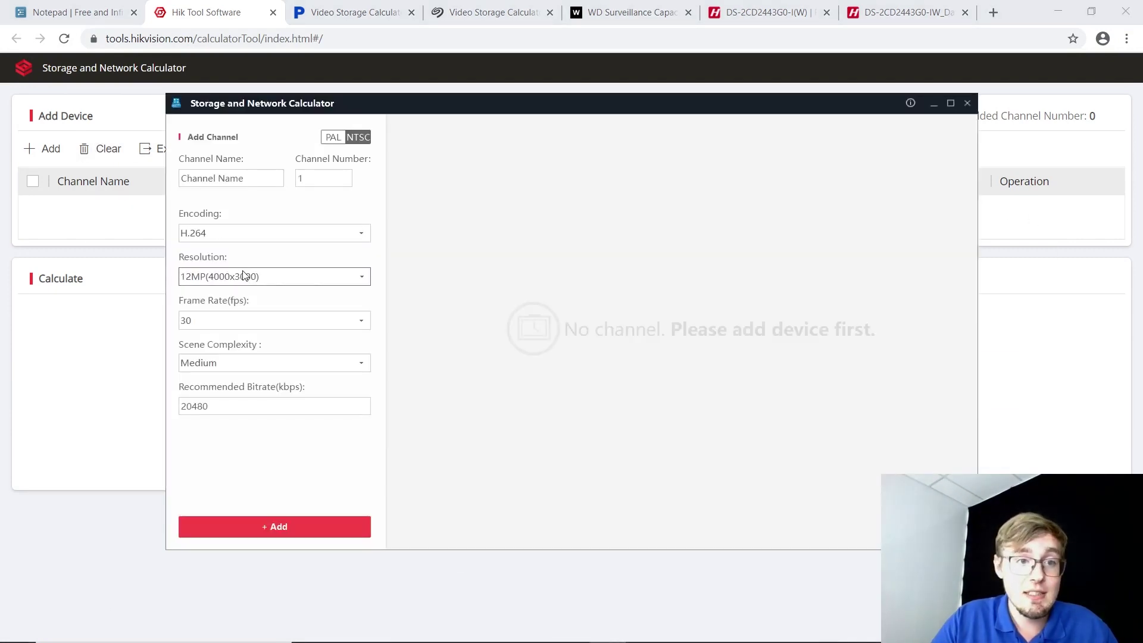
key("alt+Tab")
left_click(42, 148)
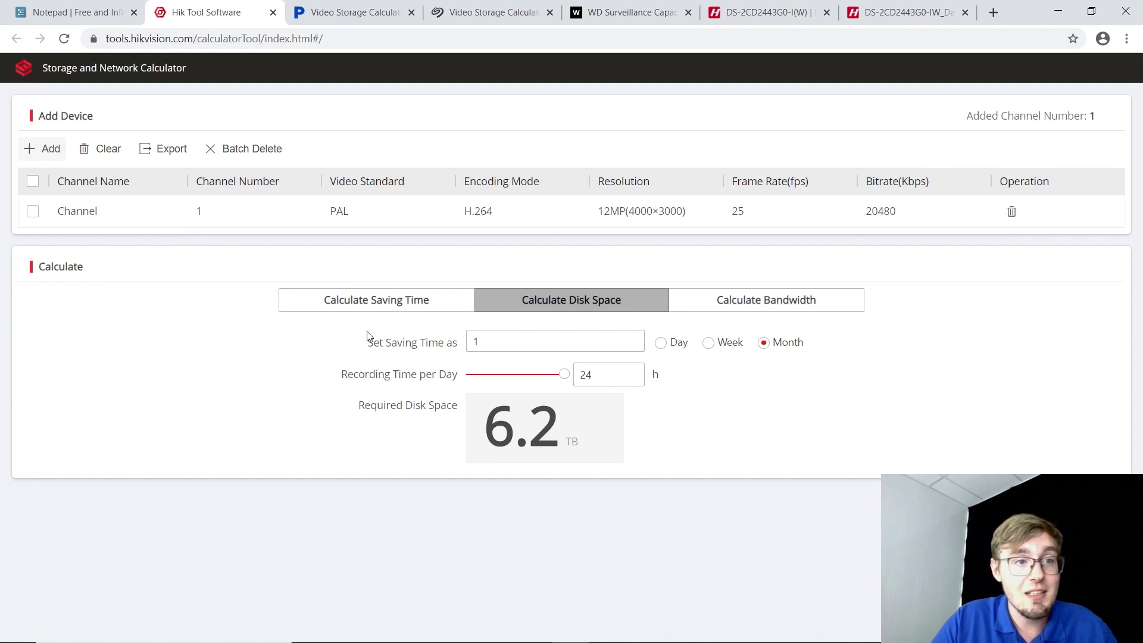
Step: Cycle through the open windows to bring the Disk Calculator program forward
key("alt+Tab")
key("alt+Tab")
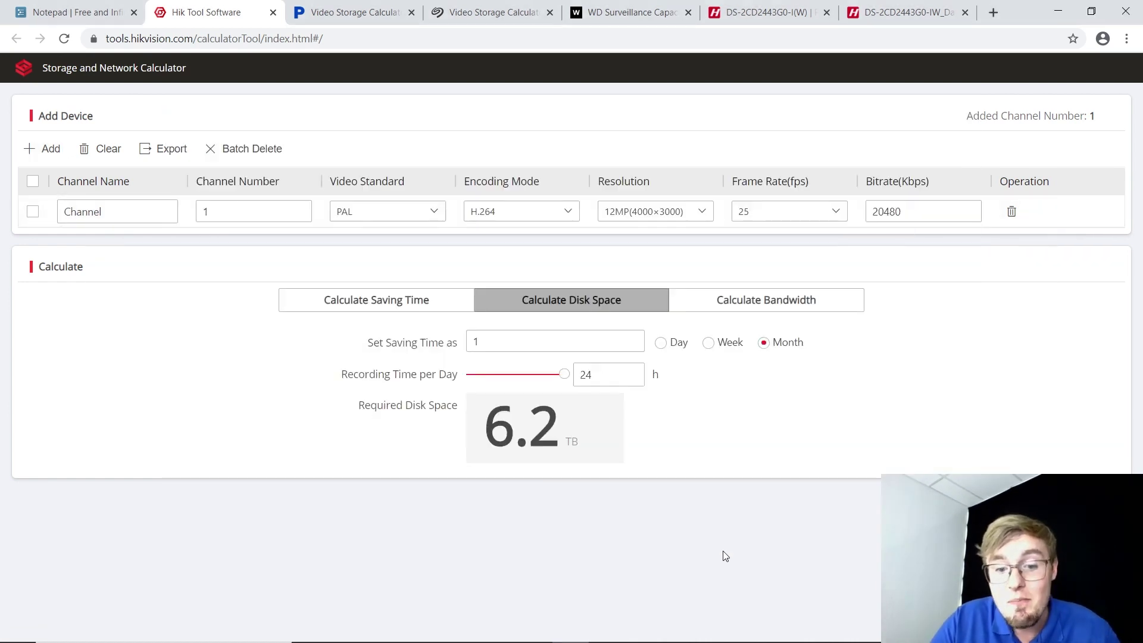
key("alt+Tab")
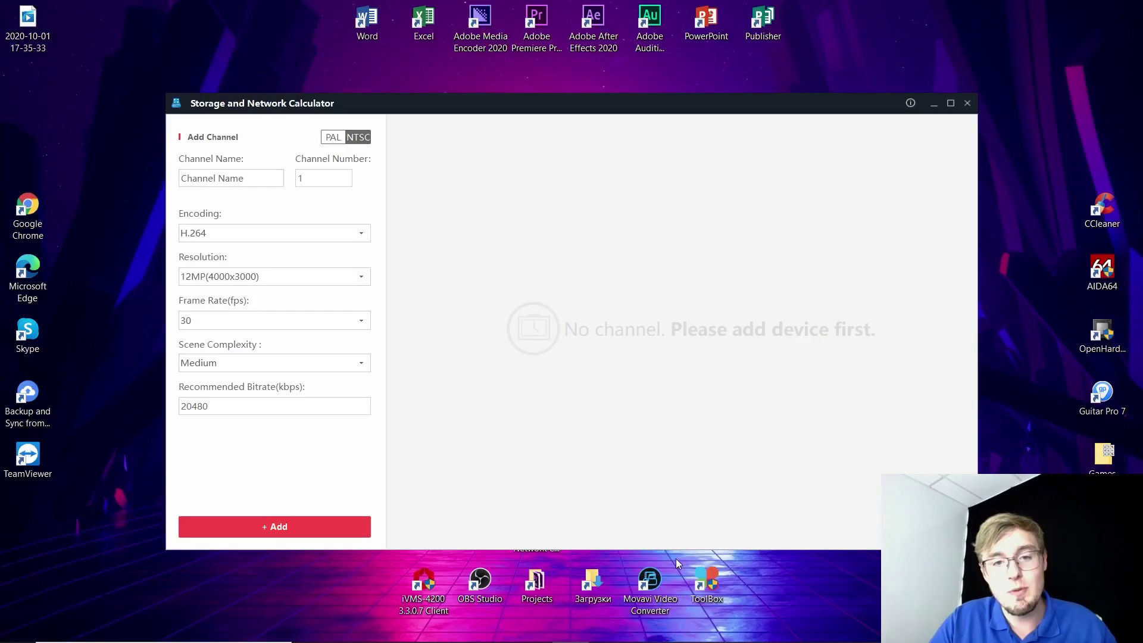
key("alt+Tab")
key("Tab")
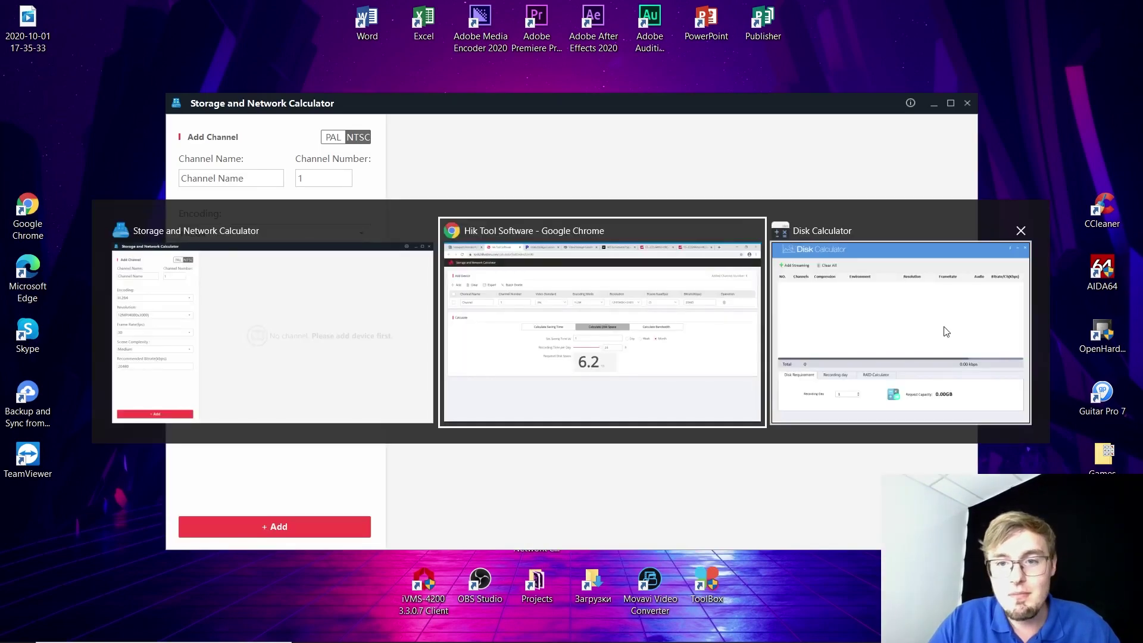